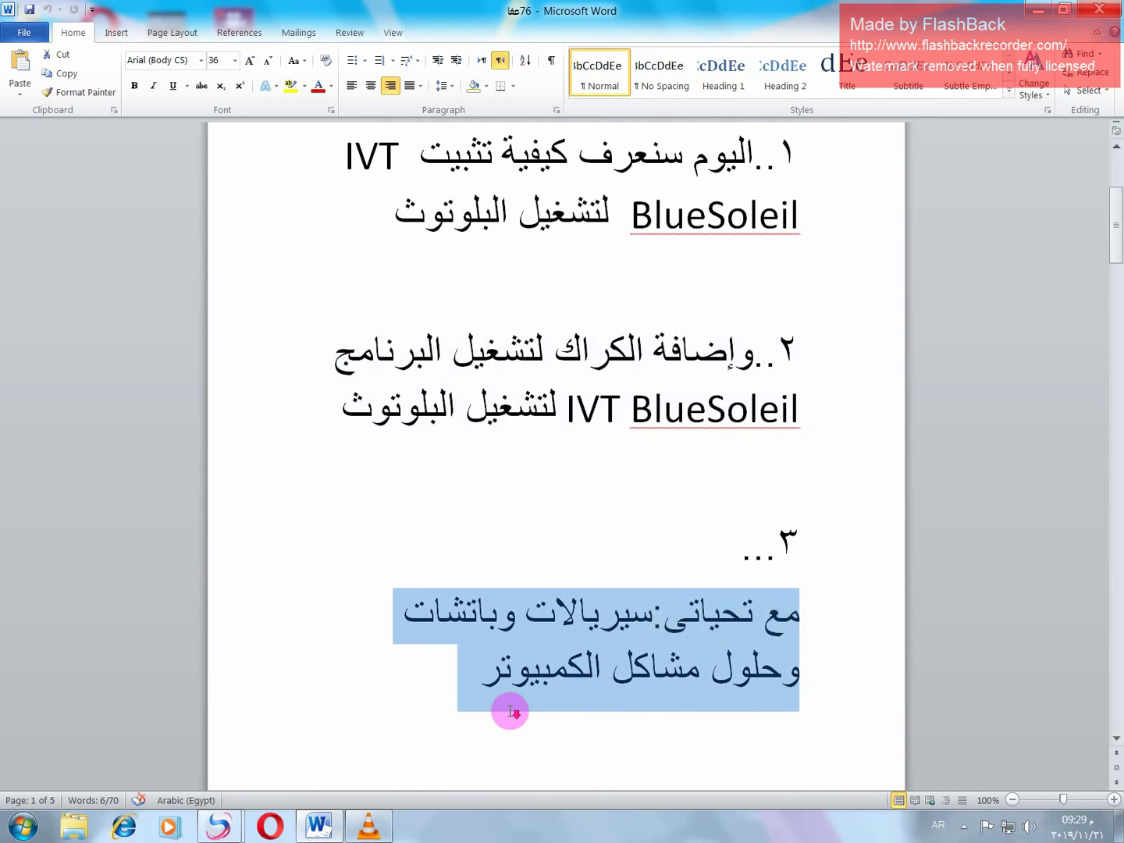
# - Read through the installation notes, from the introduction past the listed serial numbers to the warning about the patch, highlighting the relevant lines
pyautogui.scroll(-5, 512, 711)
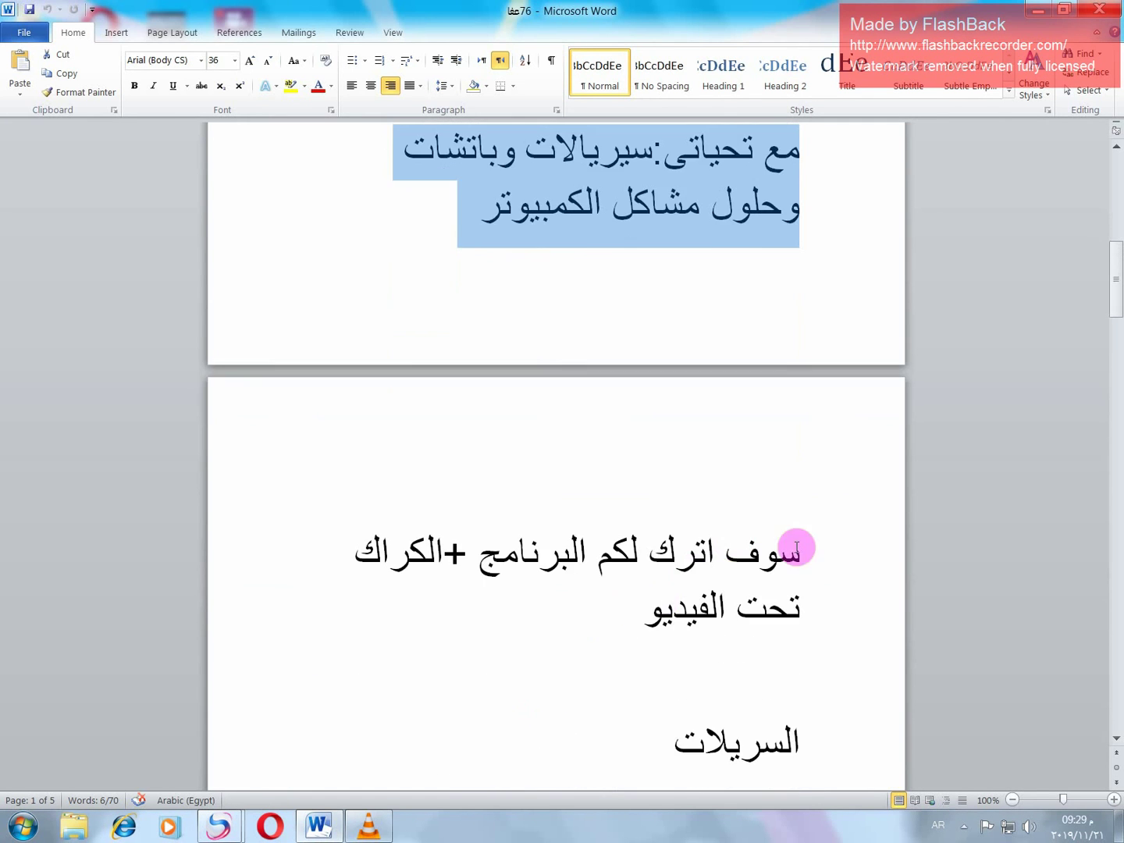
pyautogui.moveTo(820, 562); pyautogui.dragTo(597, 646)
pyautogui.scroll(-2, 729, 536)
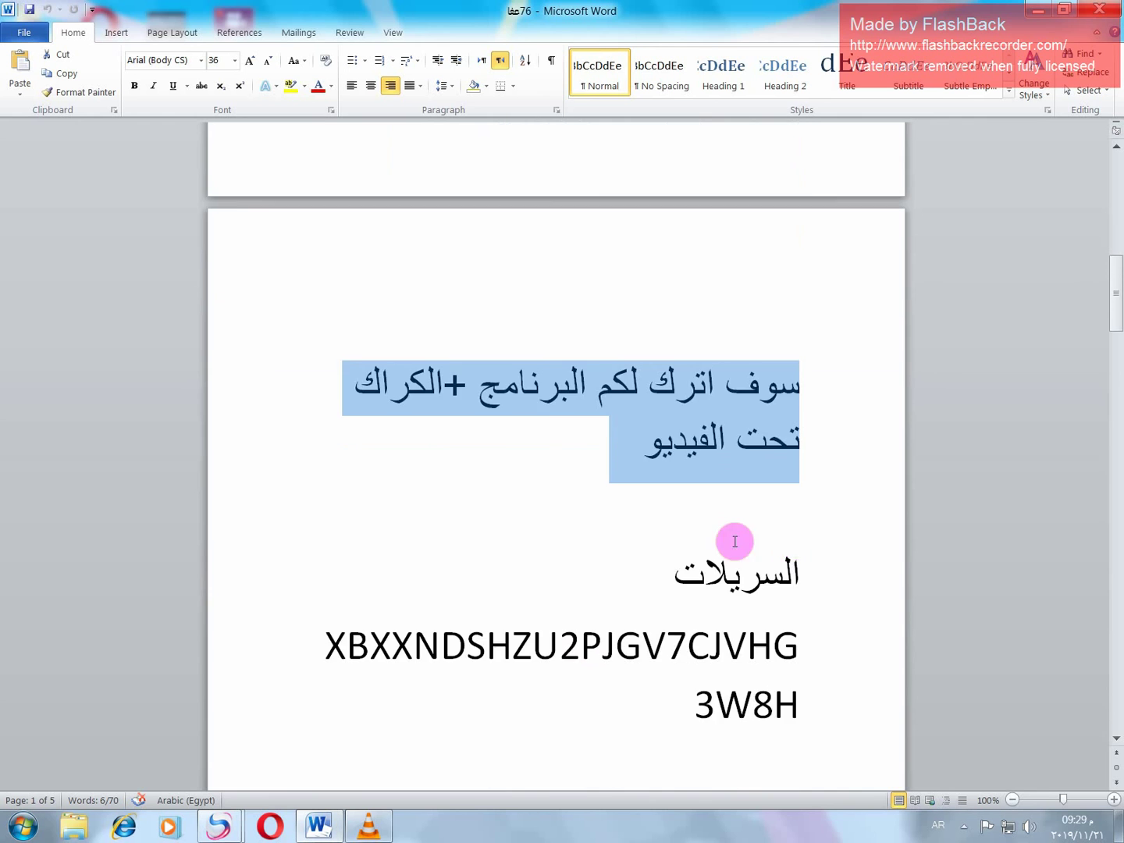
pyautogui.scroll(-4, 797, 538)
pyautogui.scroll(-13, 797, 542)
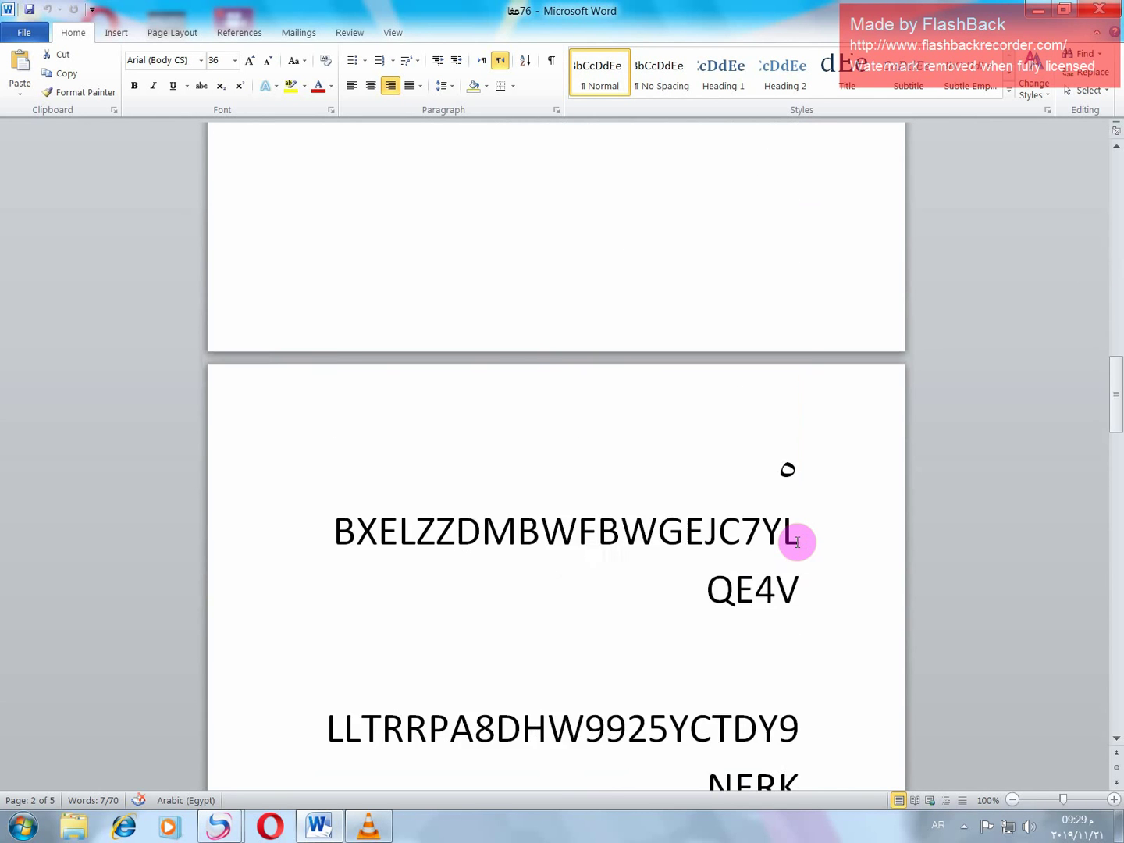
pyautogui.scroll(-8, 797, 541)
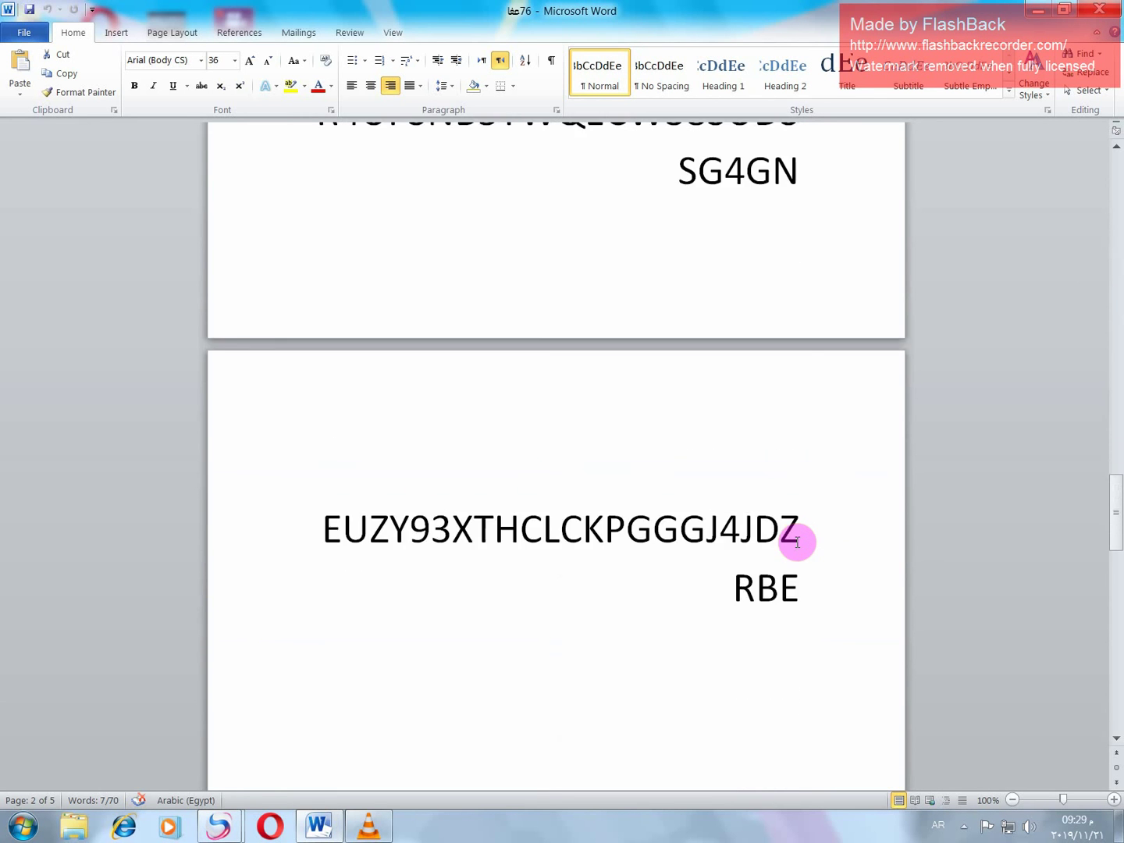
pyautogui.scroll(-4, 797, 541)
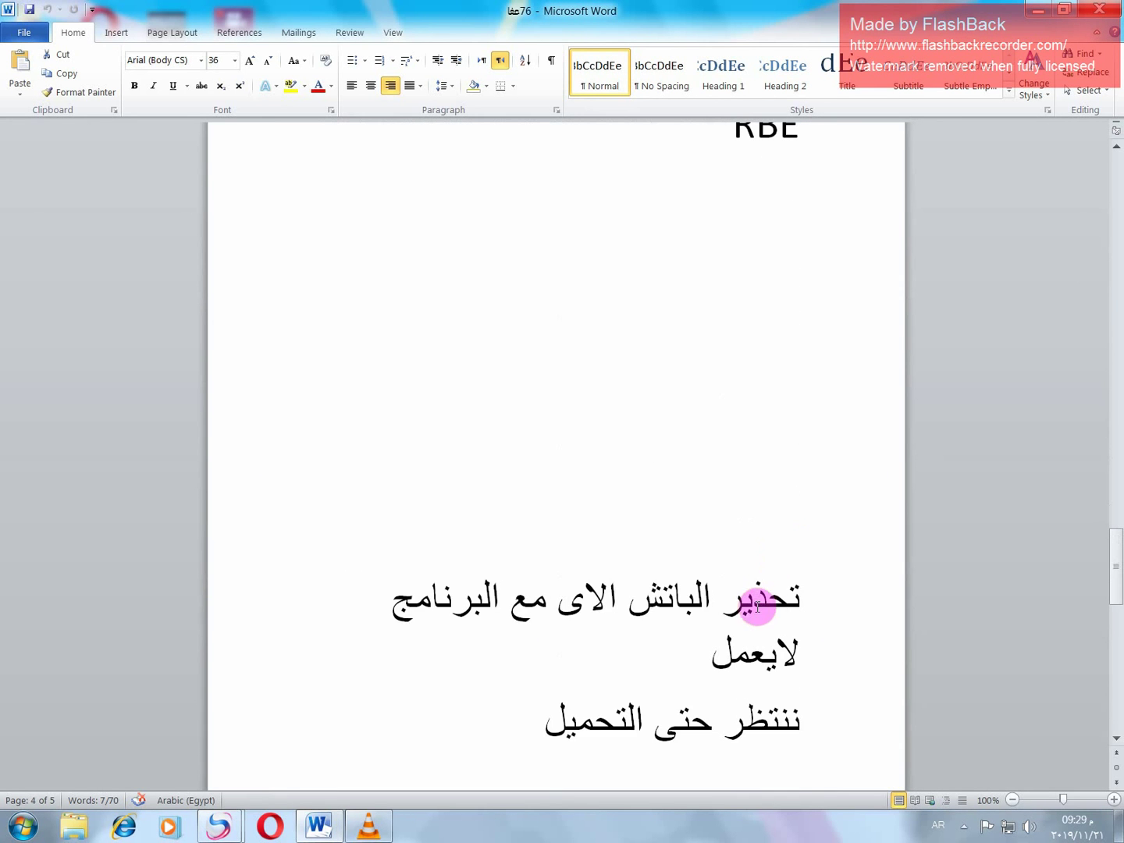
pyautogui.moveTo(840, 603); pyautogui.dragTo(487, 645)
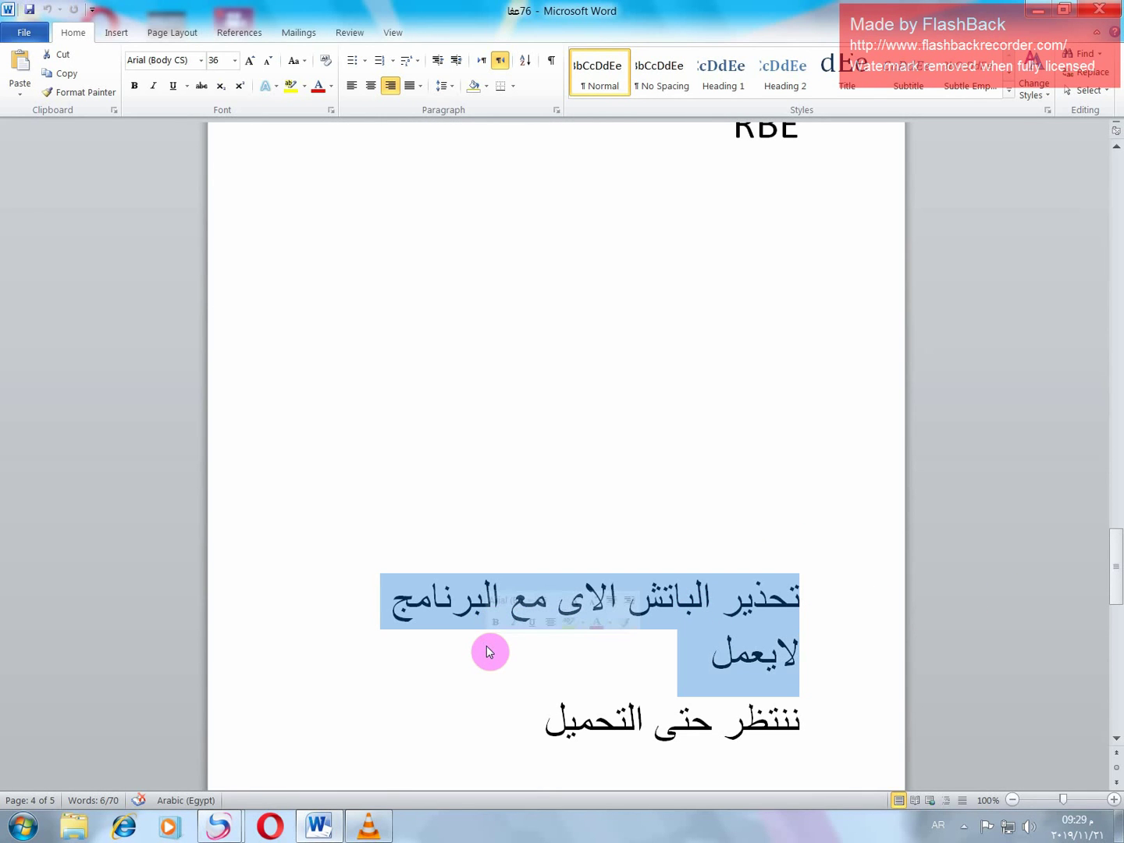
# - Run the setup application from the Install folder inside the desktop's IVT BlueSoleil folder, using English (United States) as the setup language
pyautogui.click(1029, 9)
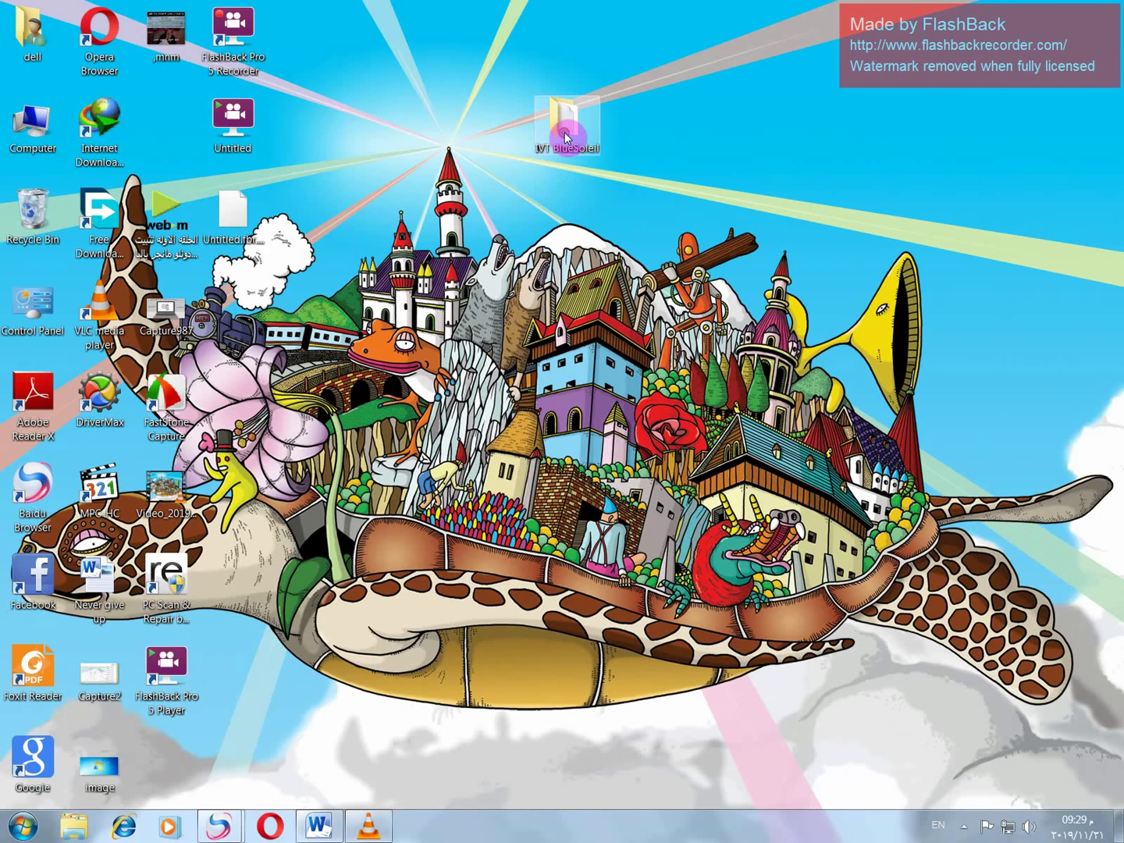
pyautogui.doubleClick(566, 133)
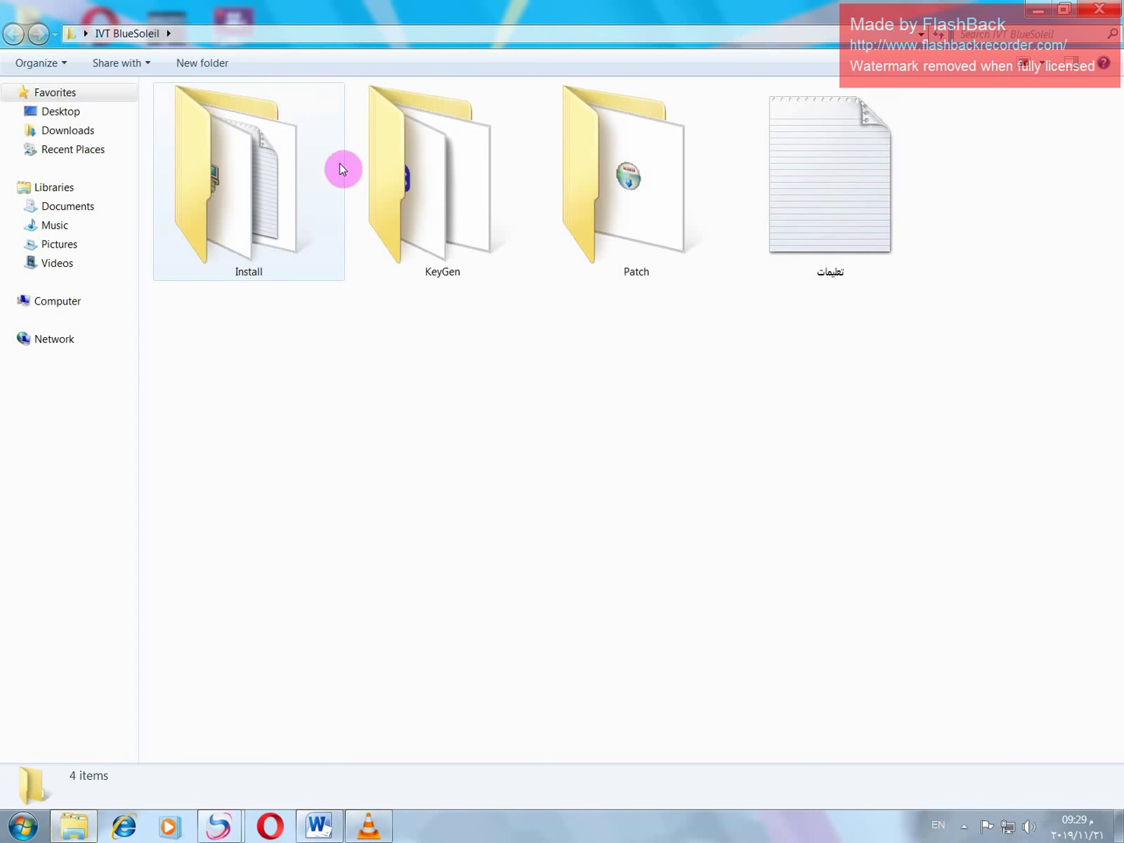
pyautogui.doubleClick(308, 178)
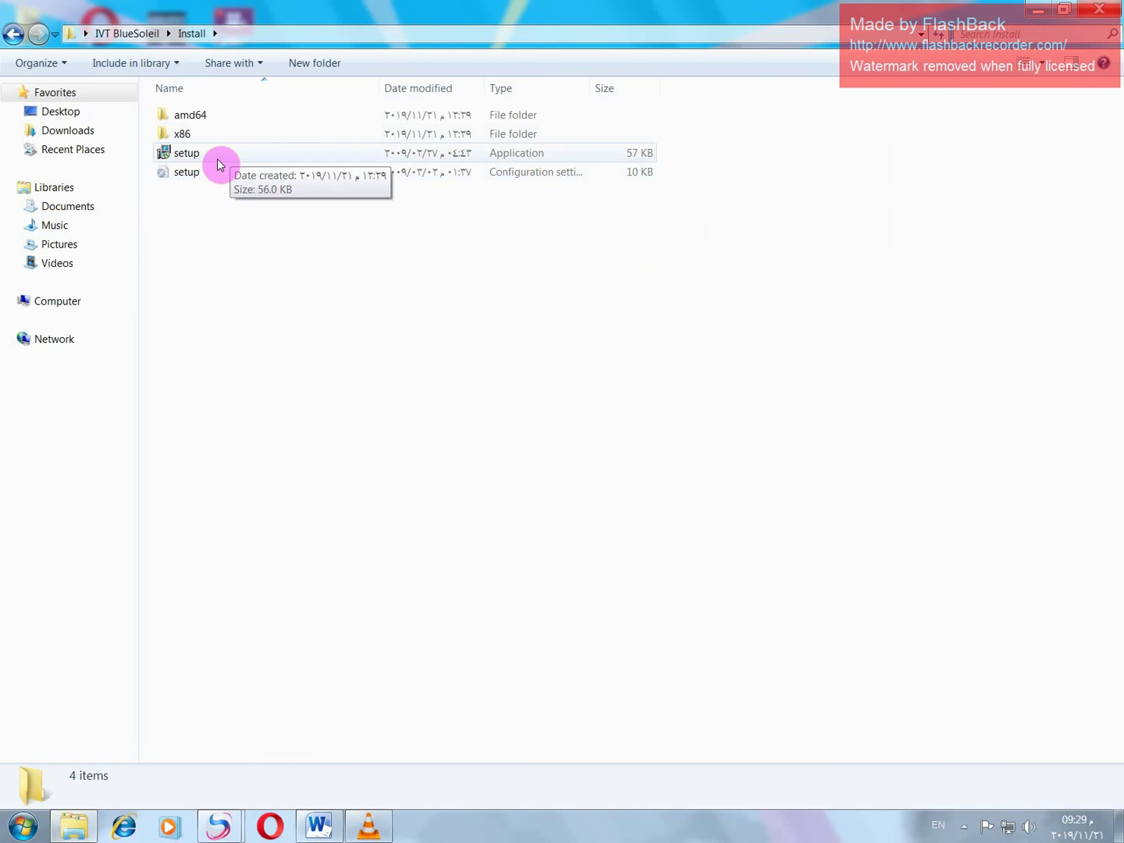
pyautogui.doubleClick(216, 164)
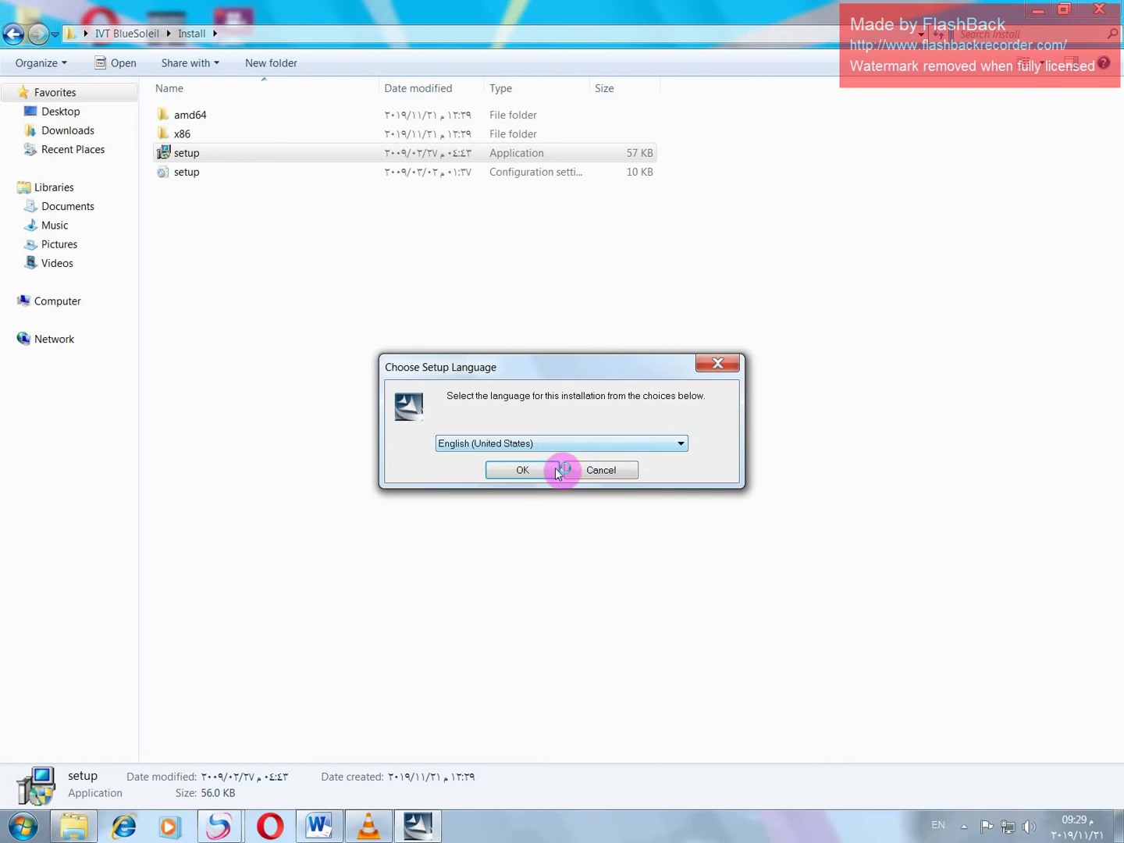
pyautogui.click(538, 470)
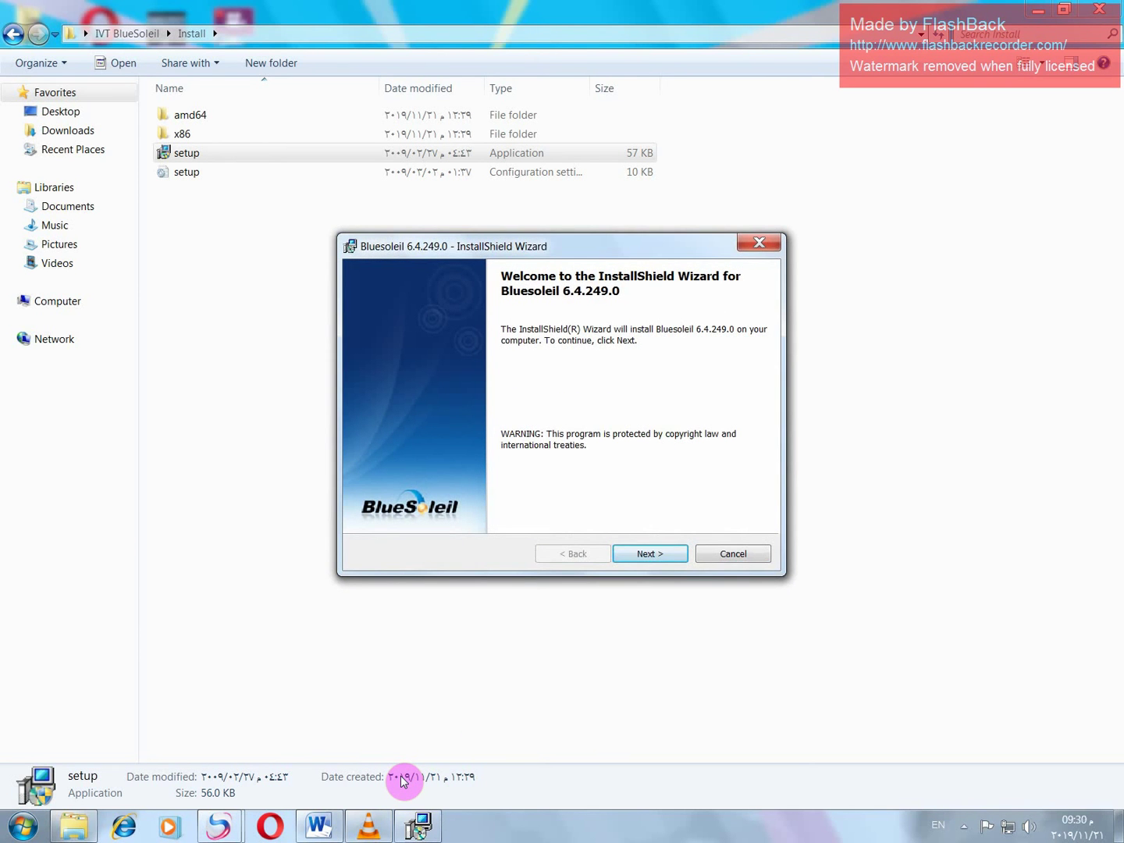
# - Accept the Bluesoleil 6.4.249.0 license agreement, keep the remaining wizard settings and start the installation
pyautogui.click(653, 559)
pyautogui.click(374, 488)
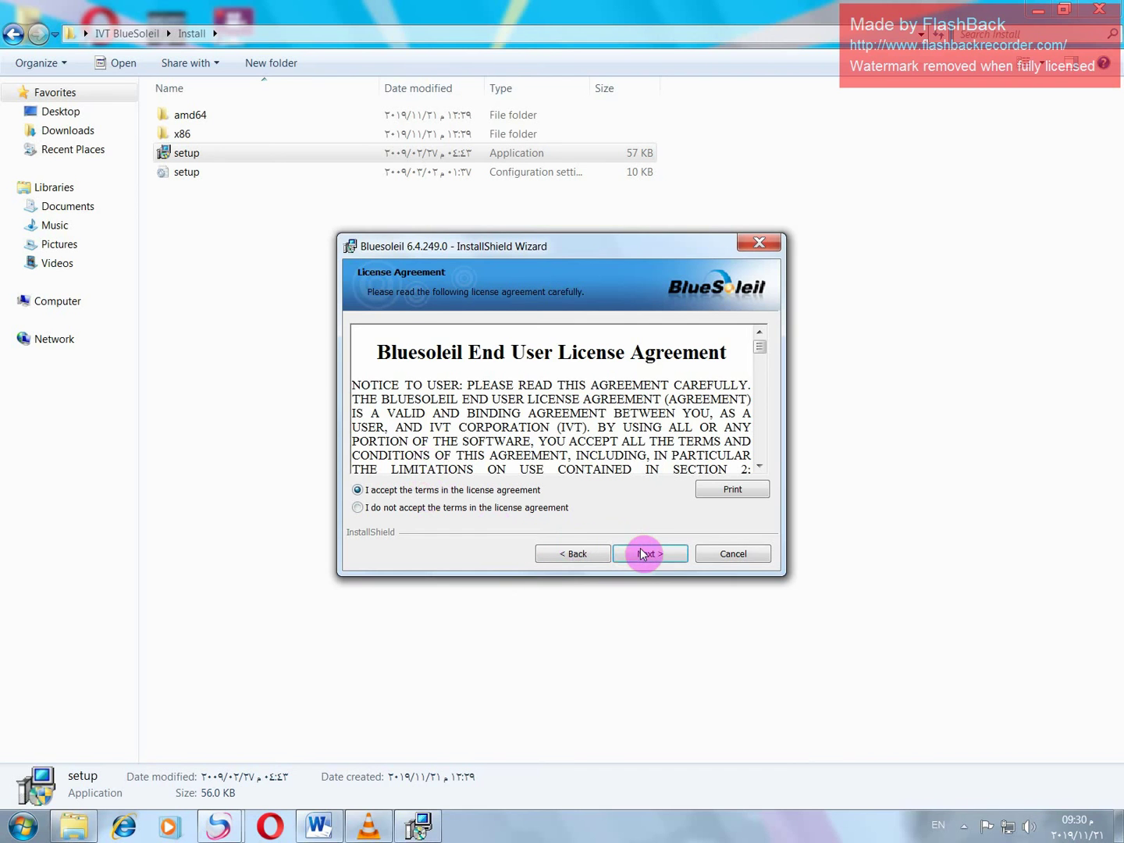
pyautogui.click(643, 554)
pyautogui.click(638, 554)
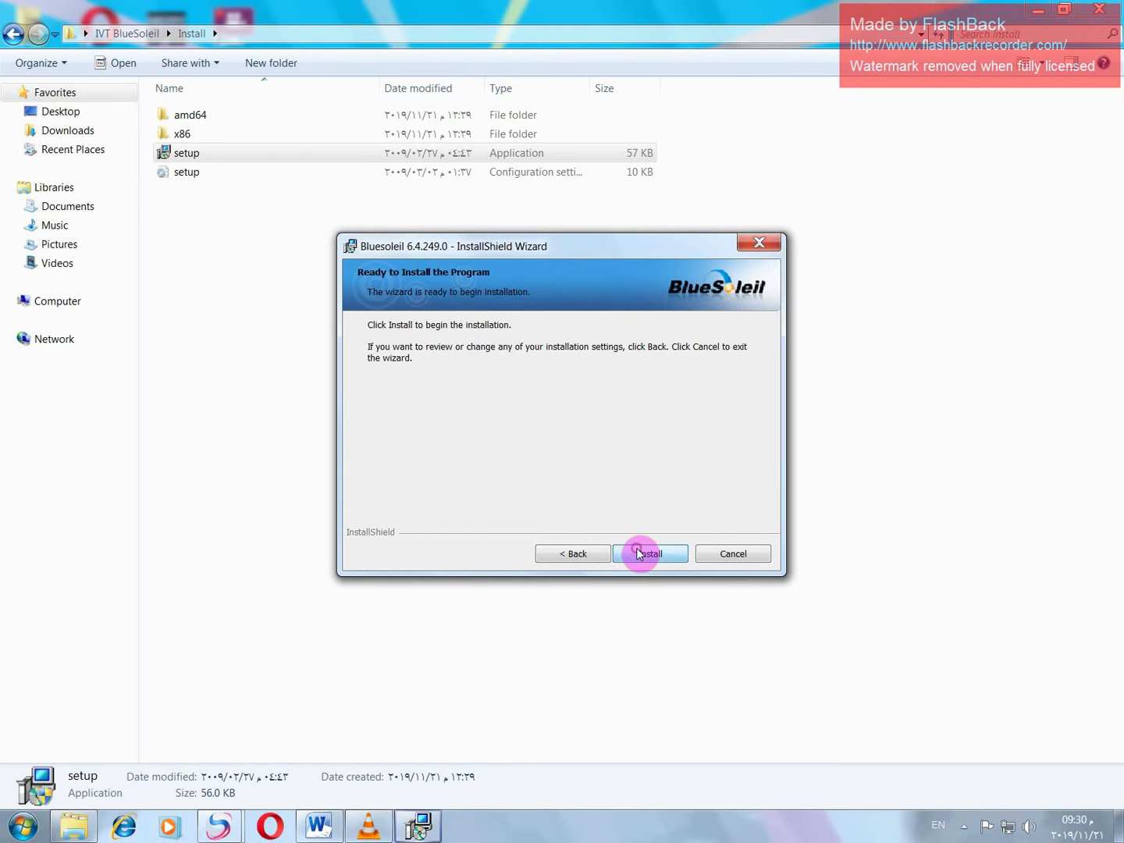
pyautogui.click(638, 553)
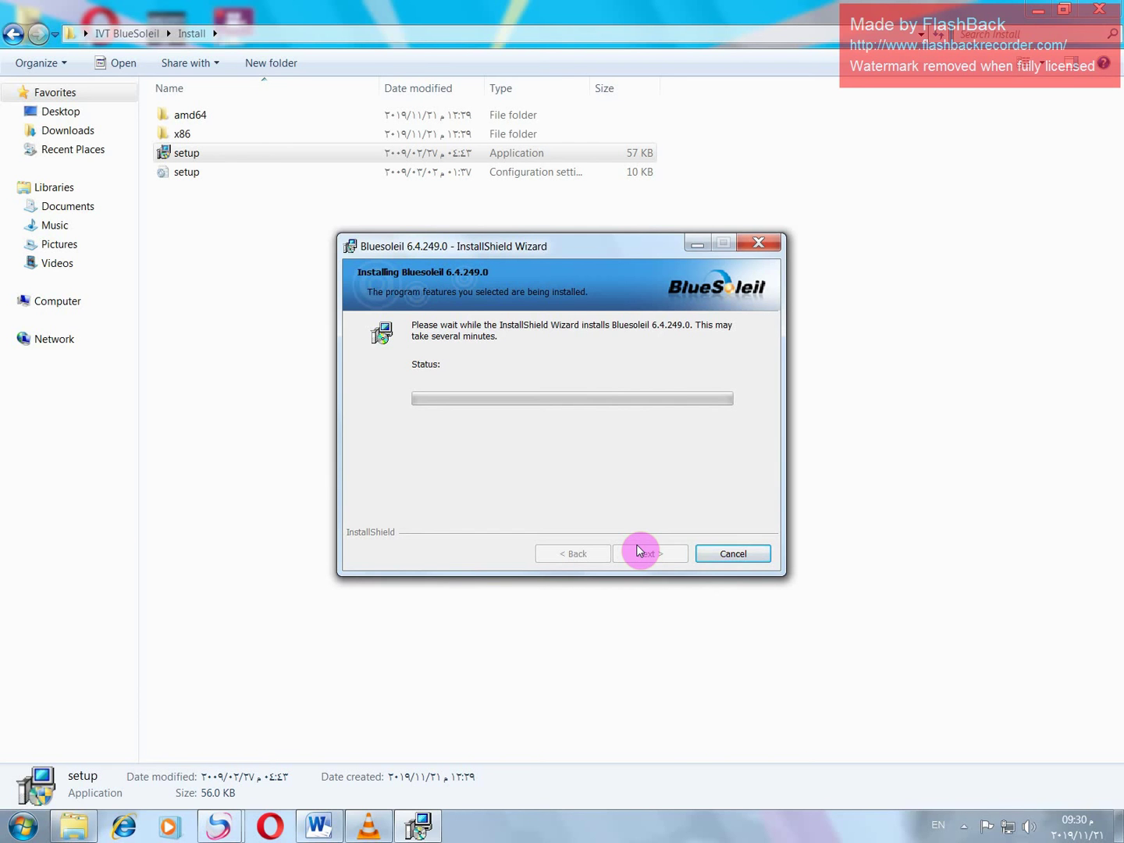
# - Switch to the Word notes, highlight the line about waiting for the loading to finish, and return to the installer
pyautogui.click(319, 826)
pyautogui.click(822, 726)
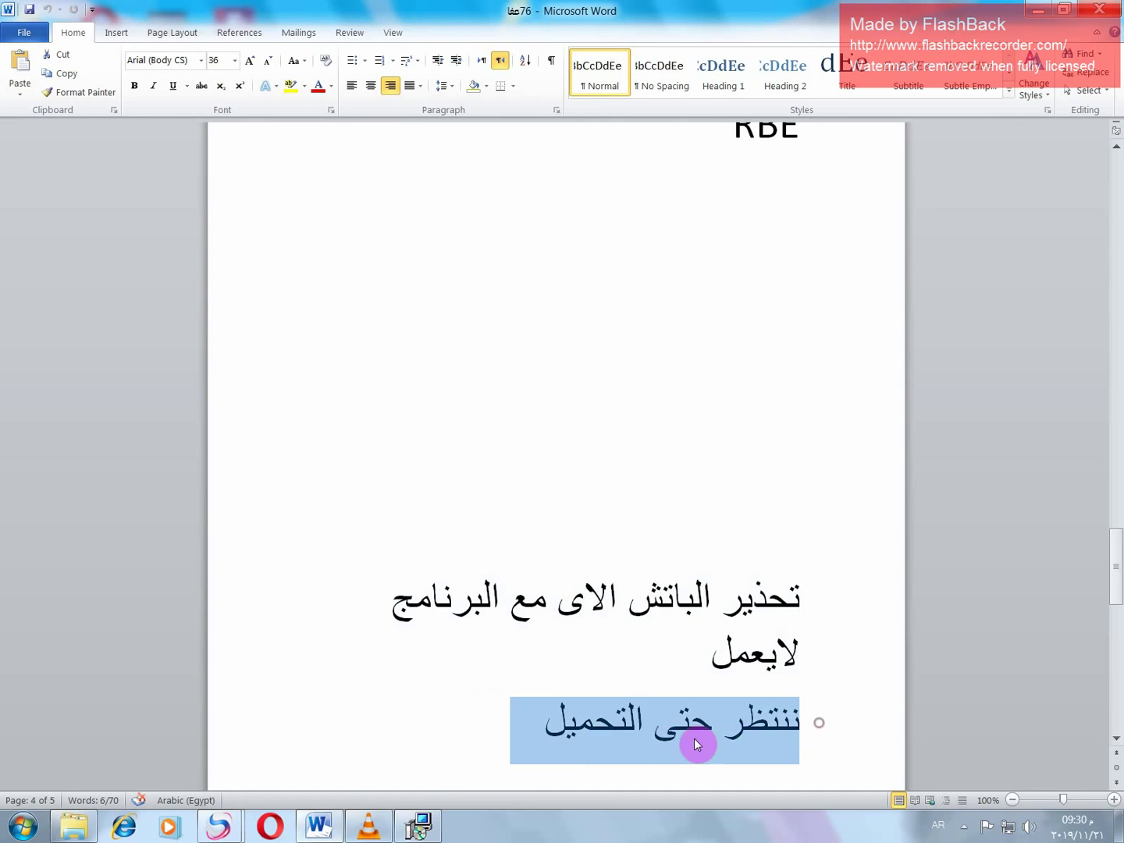
pyautogui.scroll(-2, 641, 709)
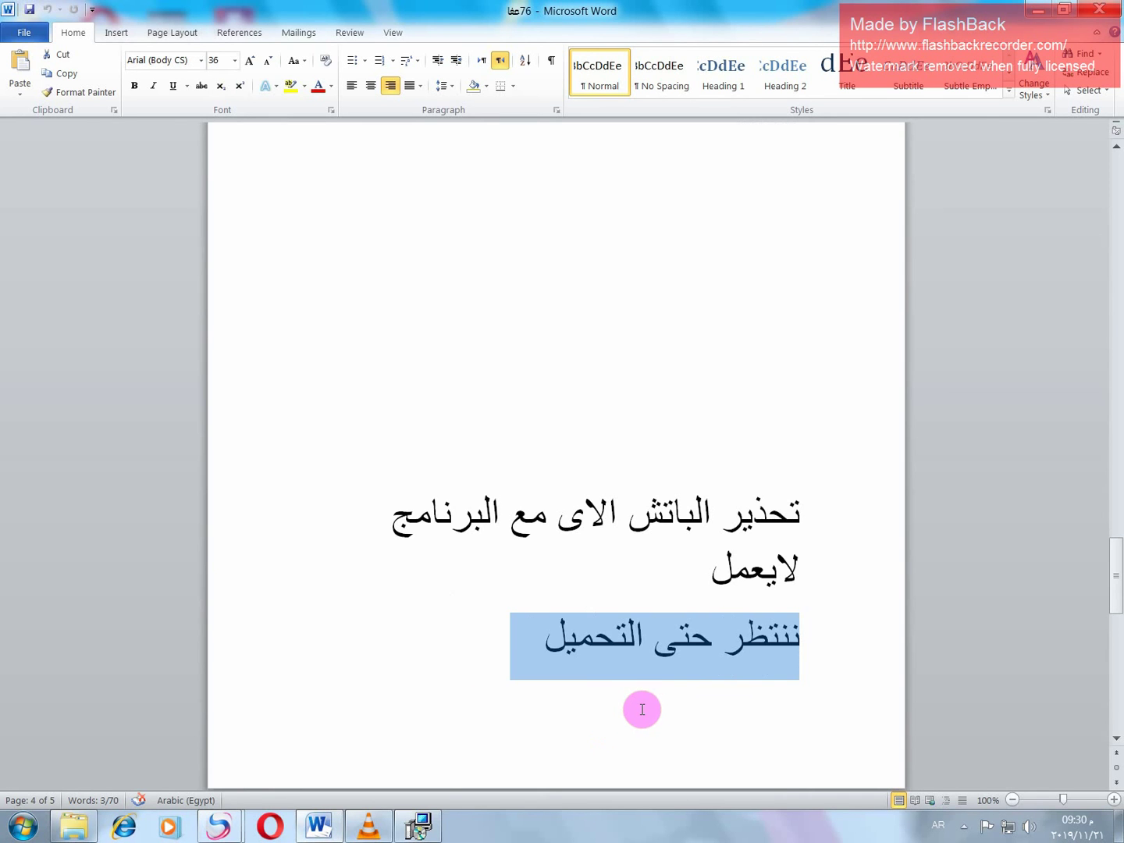
pyautogui.scroll(-2, 809, 577)
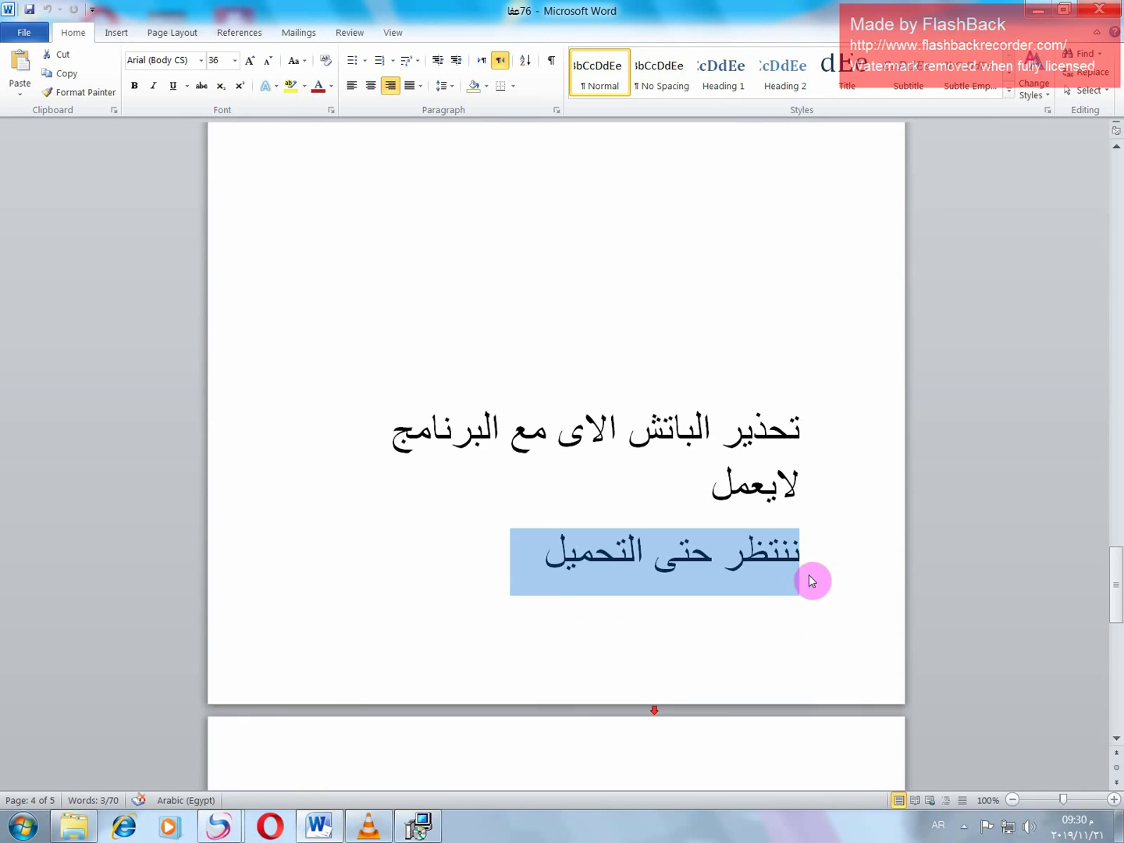
pyautogui.click(697, 577)
pyautogui.moveTo(812, 550); pyautogui.dragTo(496, 589)
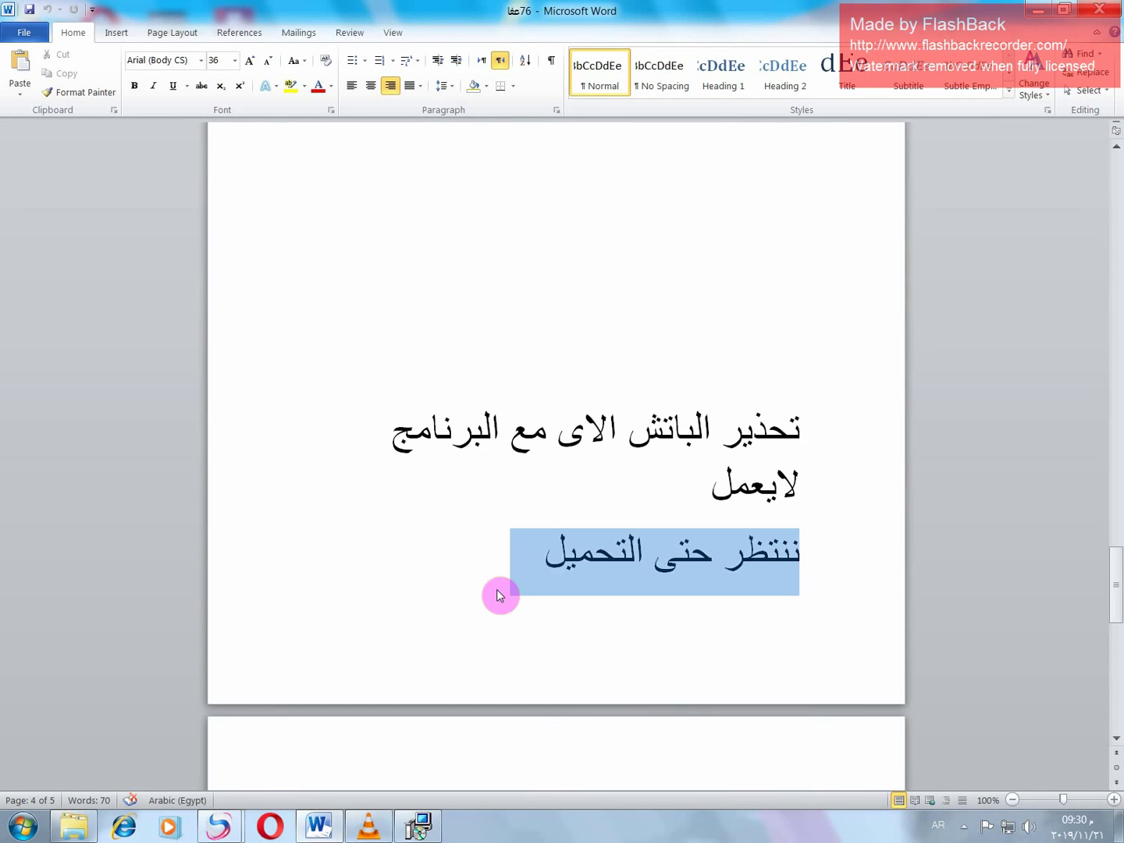
pyautogui.click(1034, 6)
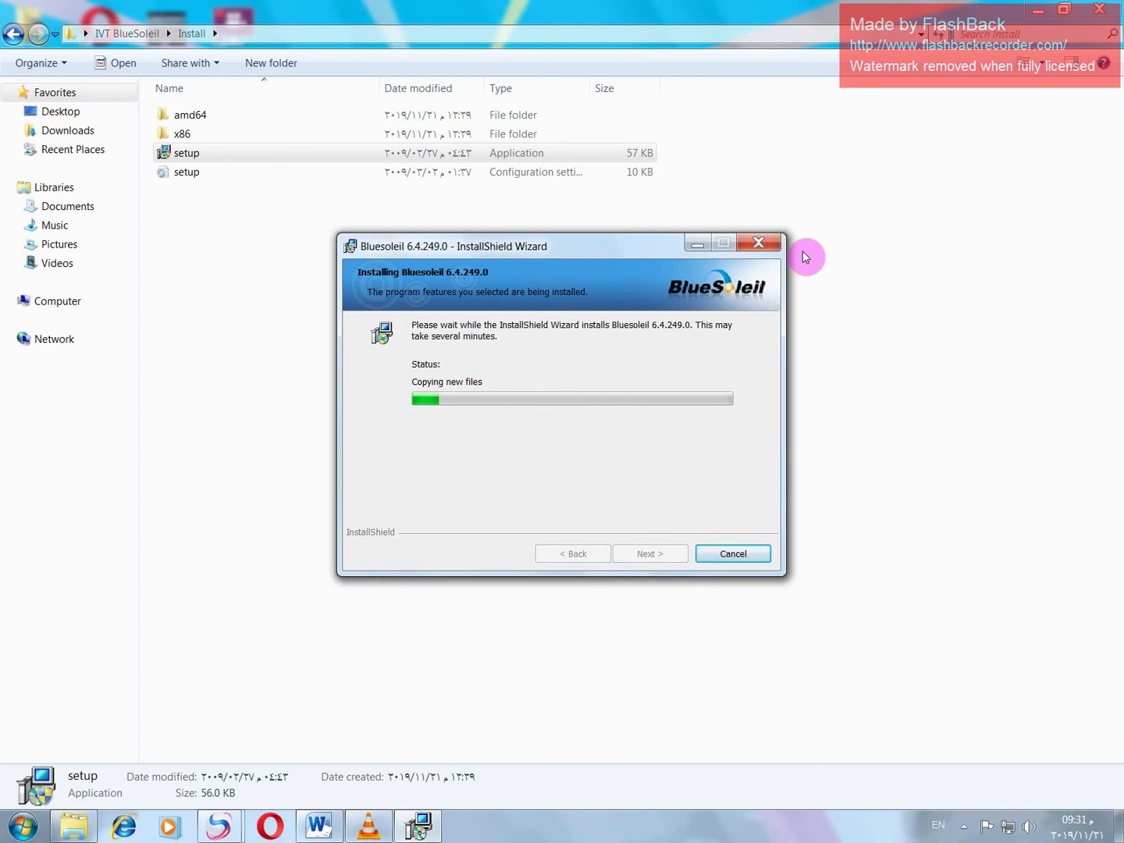
pyautogui.rightClick(860, 282)
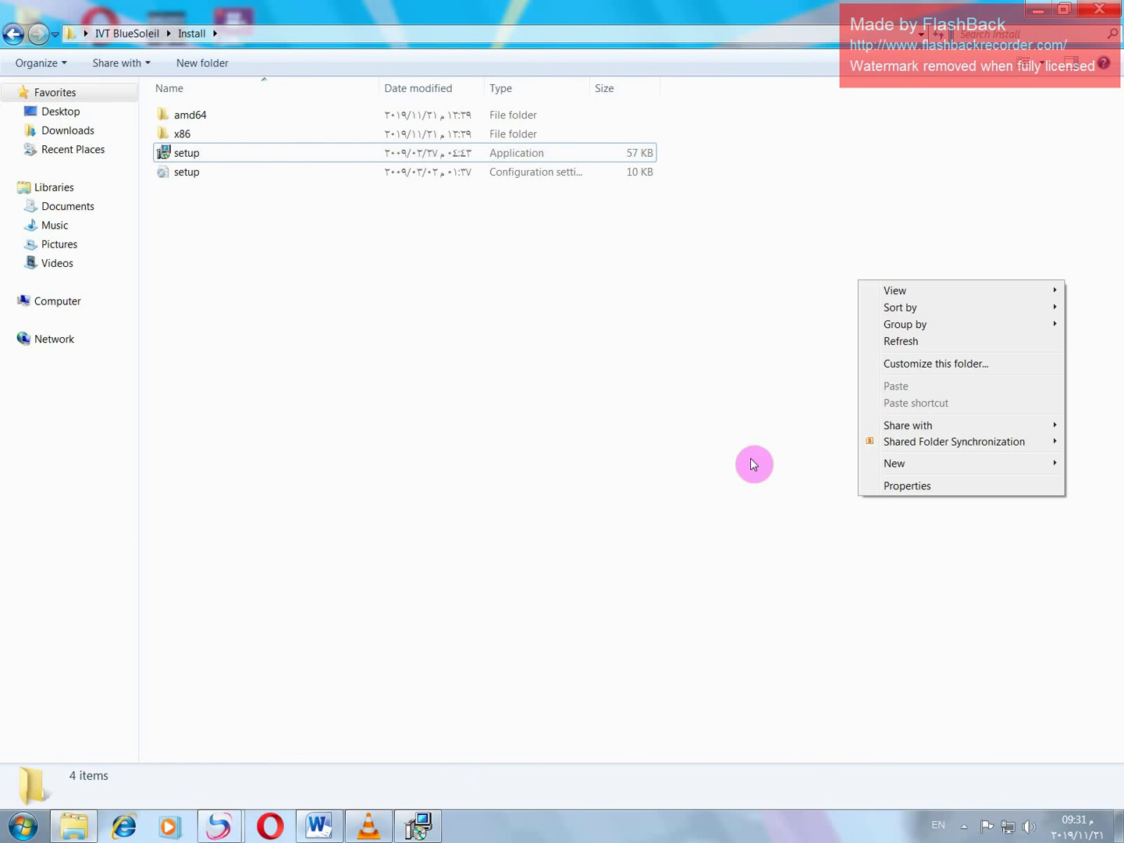
pyautogui.click(911, 341)
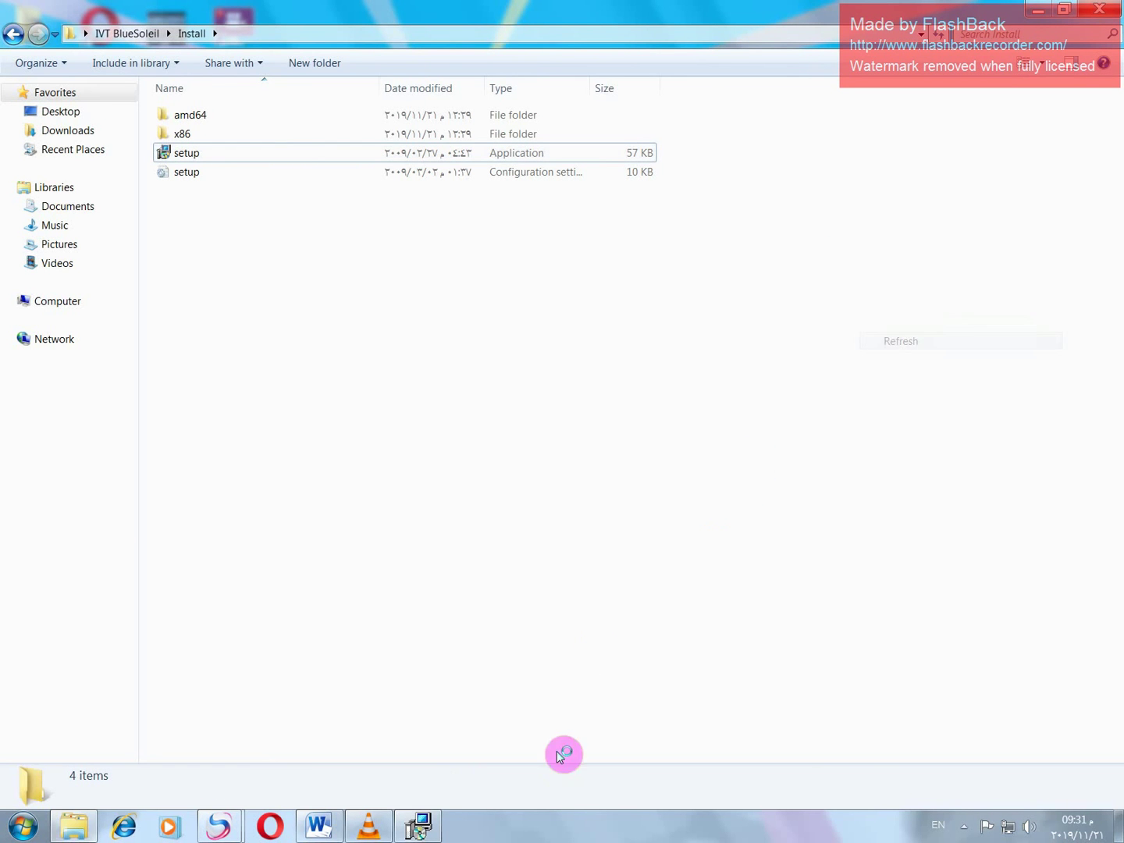
pyautogui.click(432, 833)
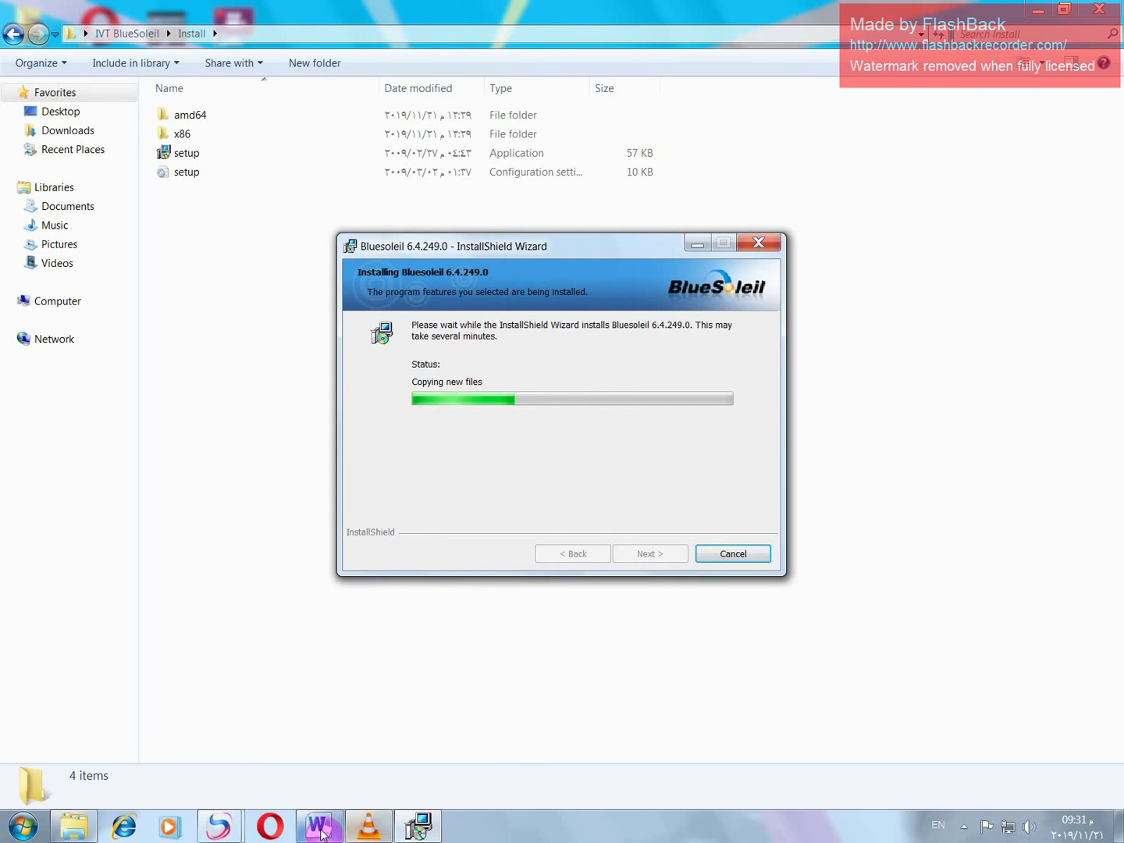
pyautogui.moveTo(327, 819)
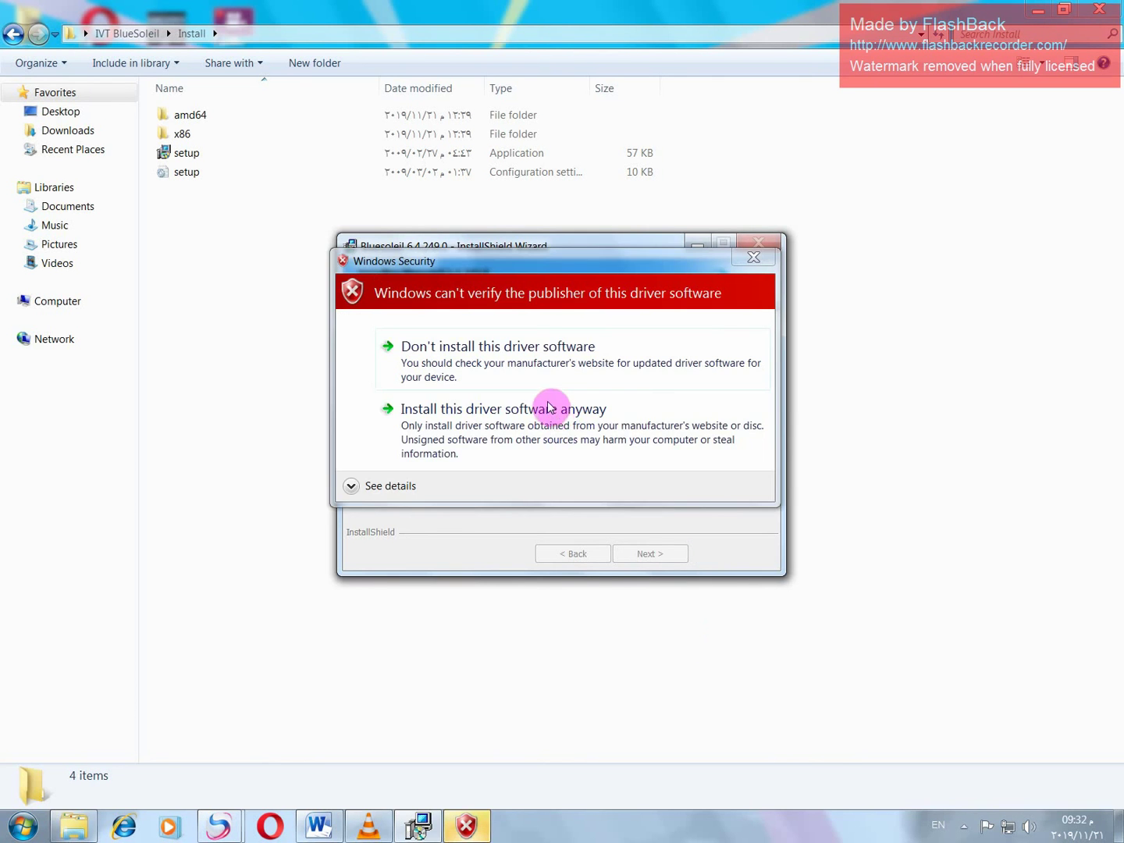
# - Allow each unverified Bluesoleil driver to be installed anyway and dismiss the VLC notification
pyautogui.click(541, 408)
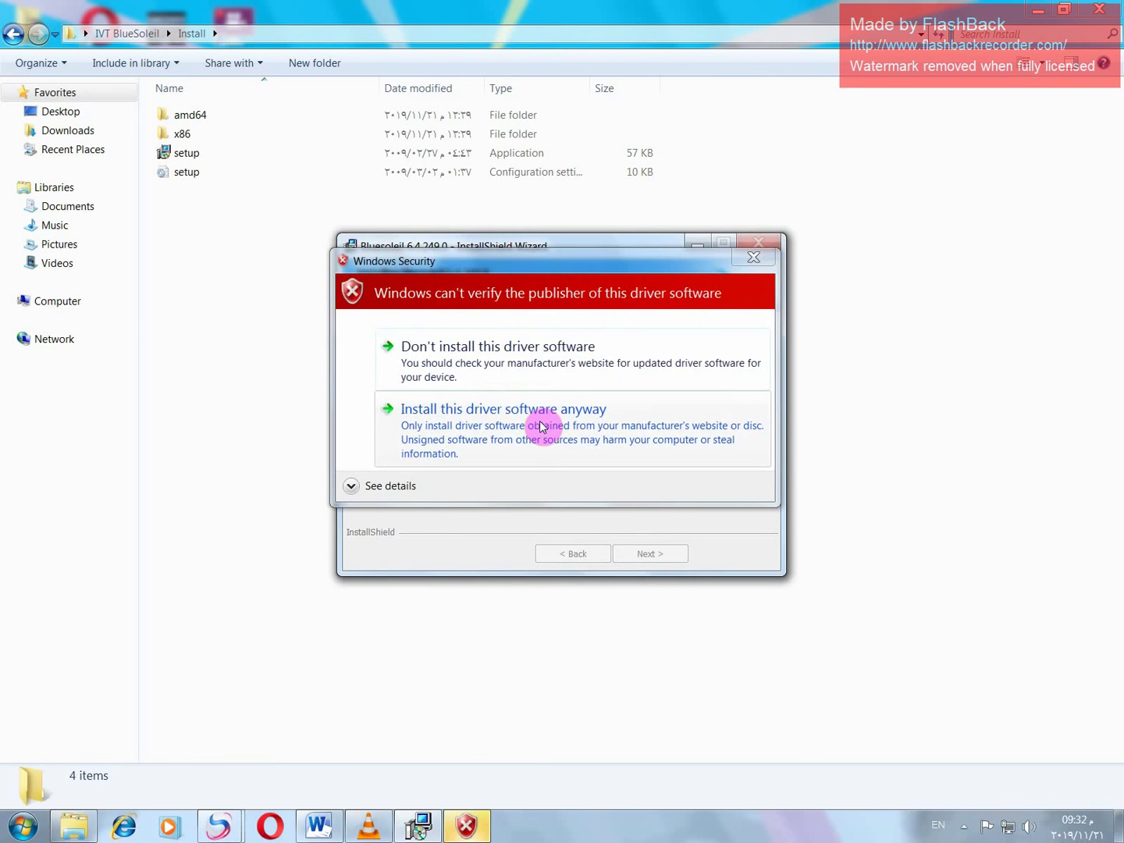
pyautogui.click(540, 422)
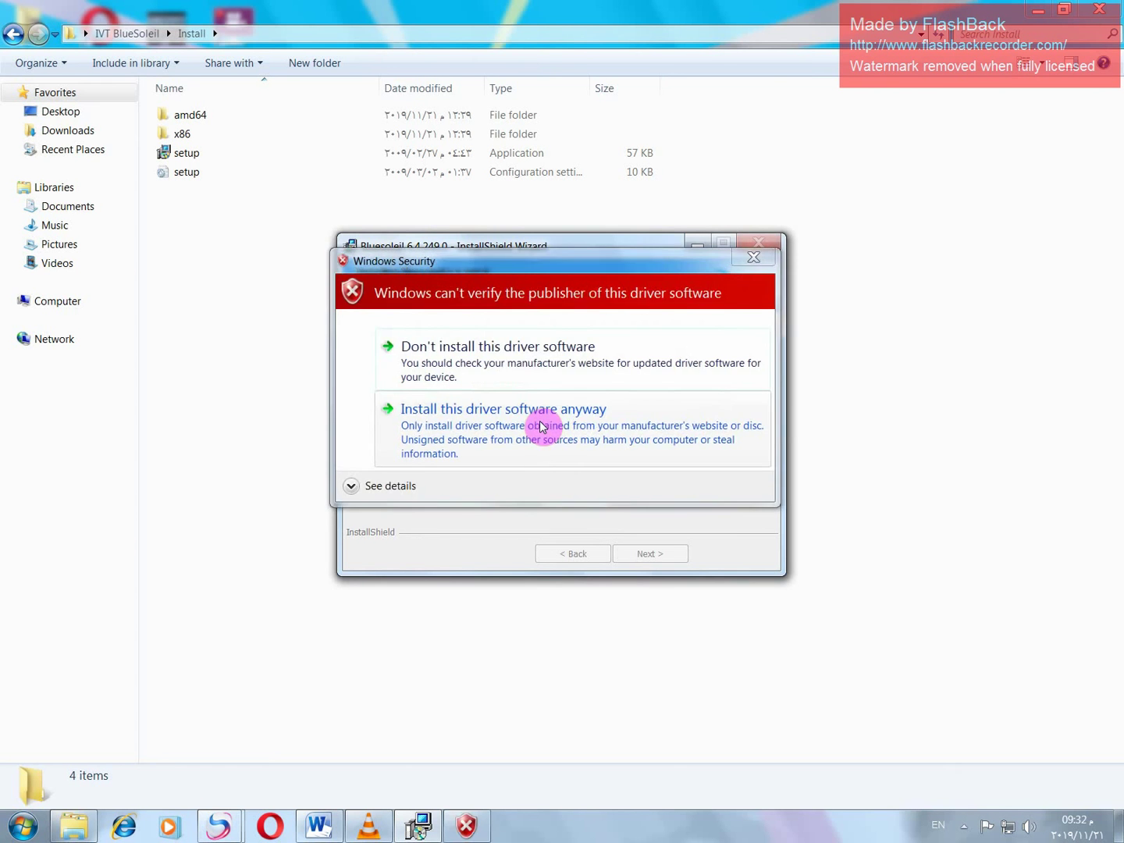
pyautogui.click(539, 426)
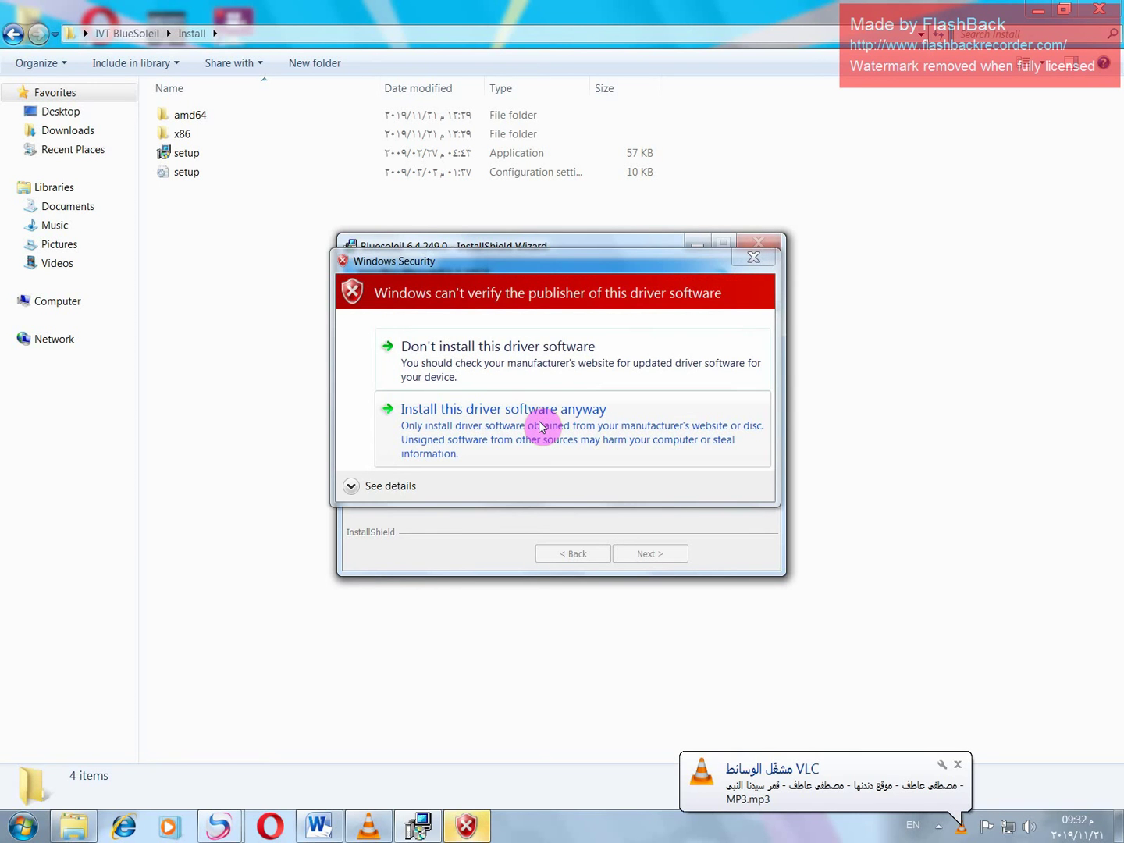
pyautogui.click(539, 426)
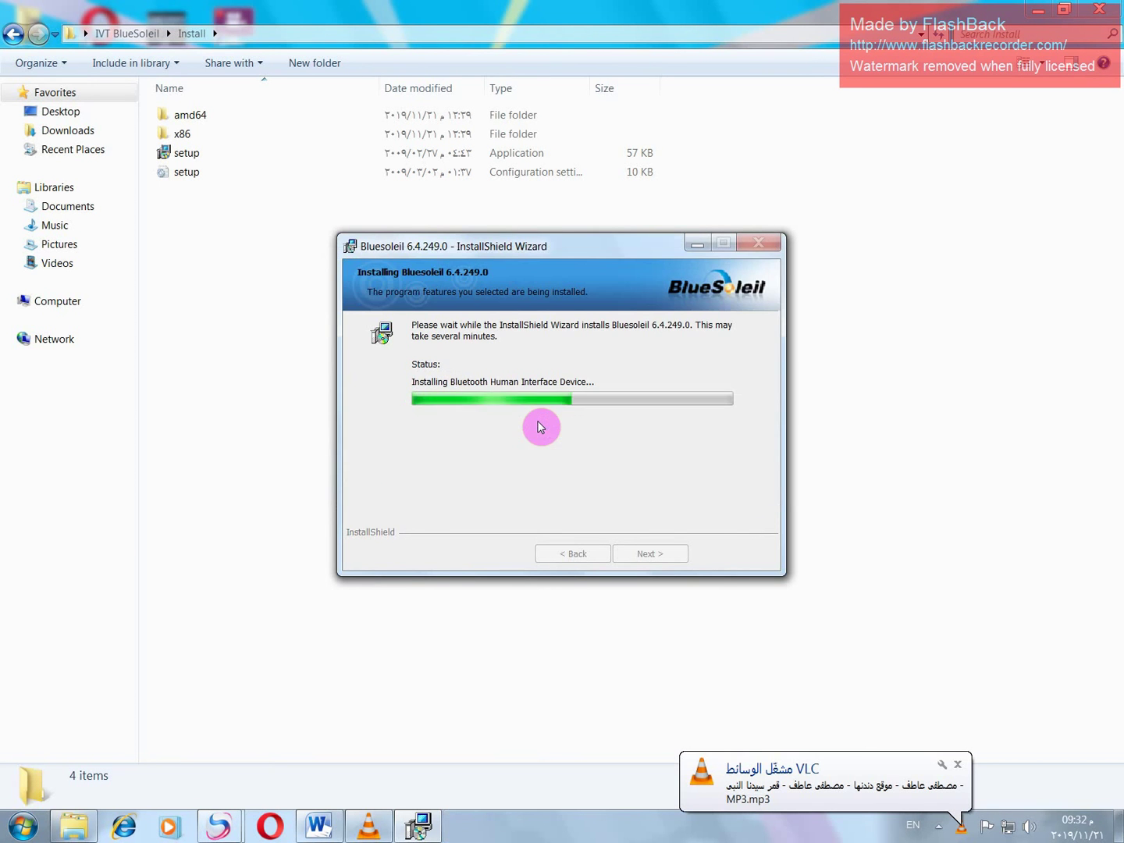
pyautogui.click(959, 766)
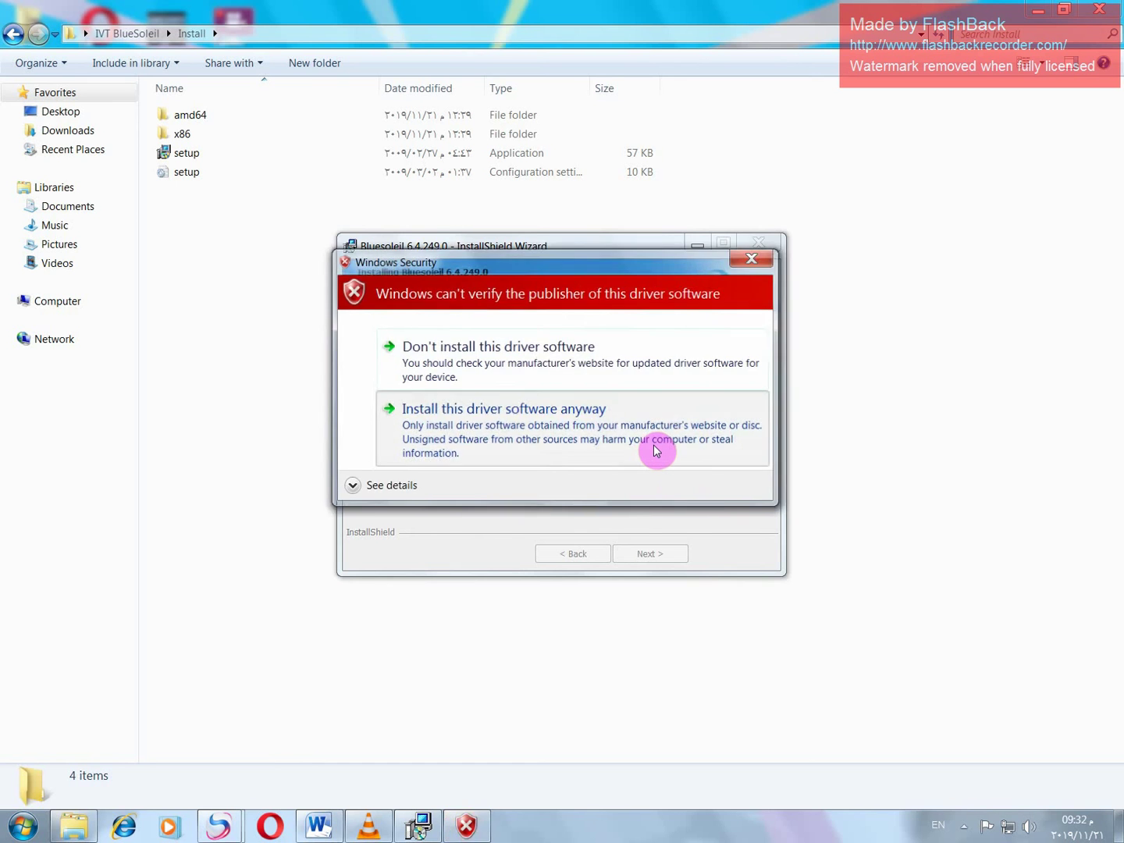
pyautogui.click(653, 445)
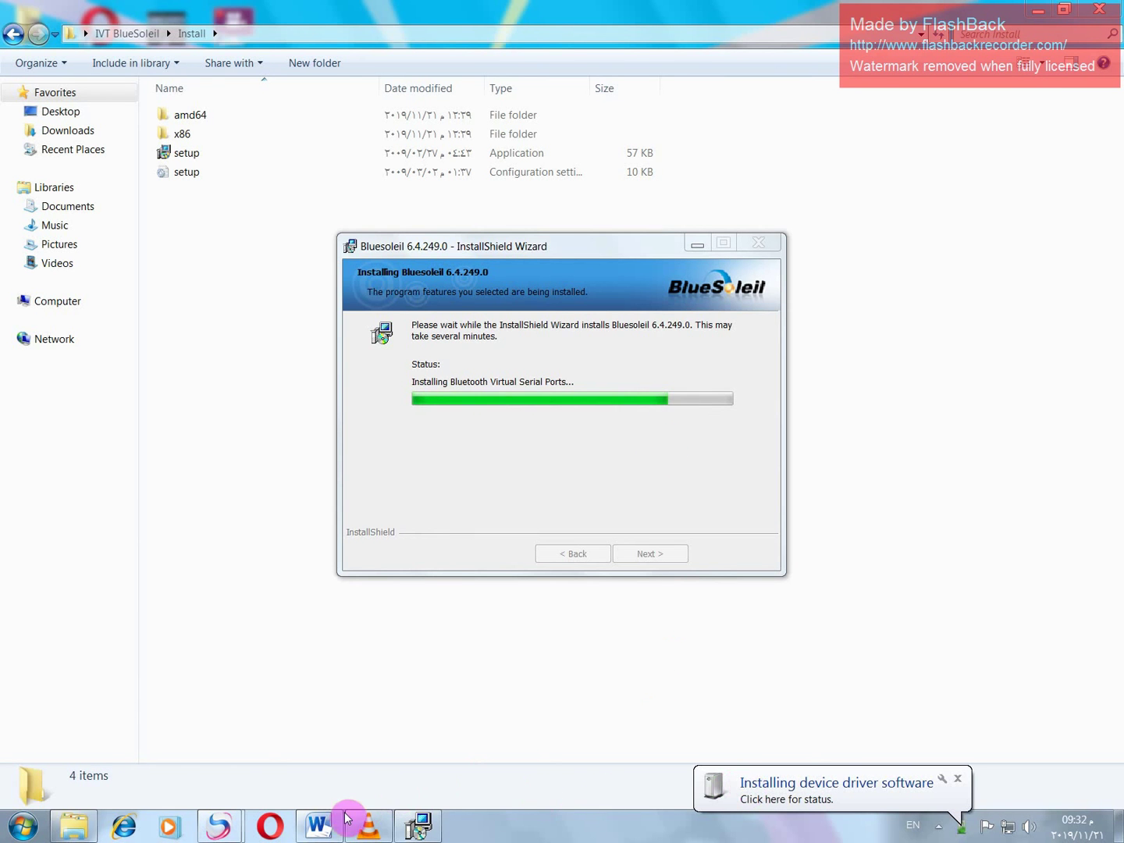
# - Switch to the Word notes and highlight the instruction about plugging in the Bluetooth dongle after installation
pyautogui.click(320, 826)
pyautogui.scroll(-5, 360, 721)
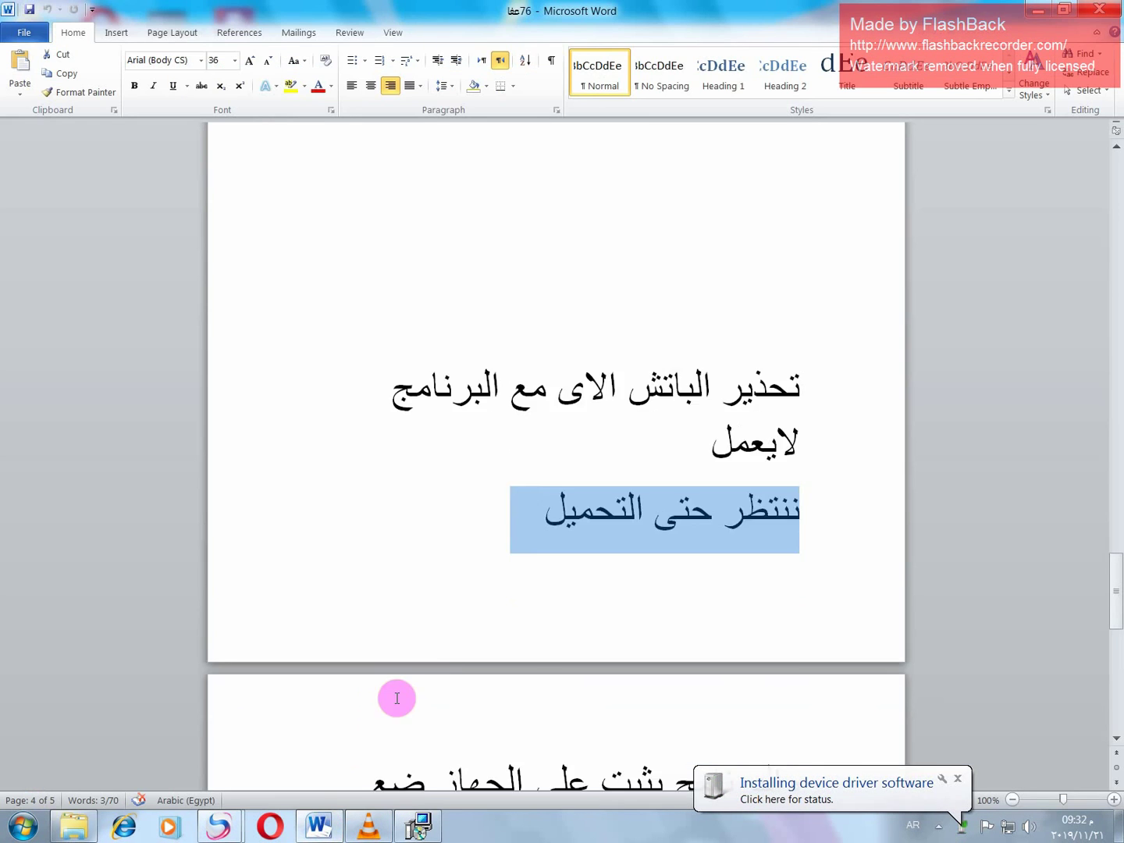
pyautogui.tripleClick(735, 639)
pyautogui.keyDown('shift'); pyautogui.click(645, 677); pyautogui.keyUp('shift')
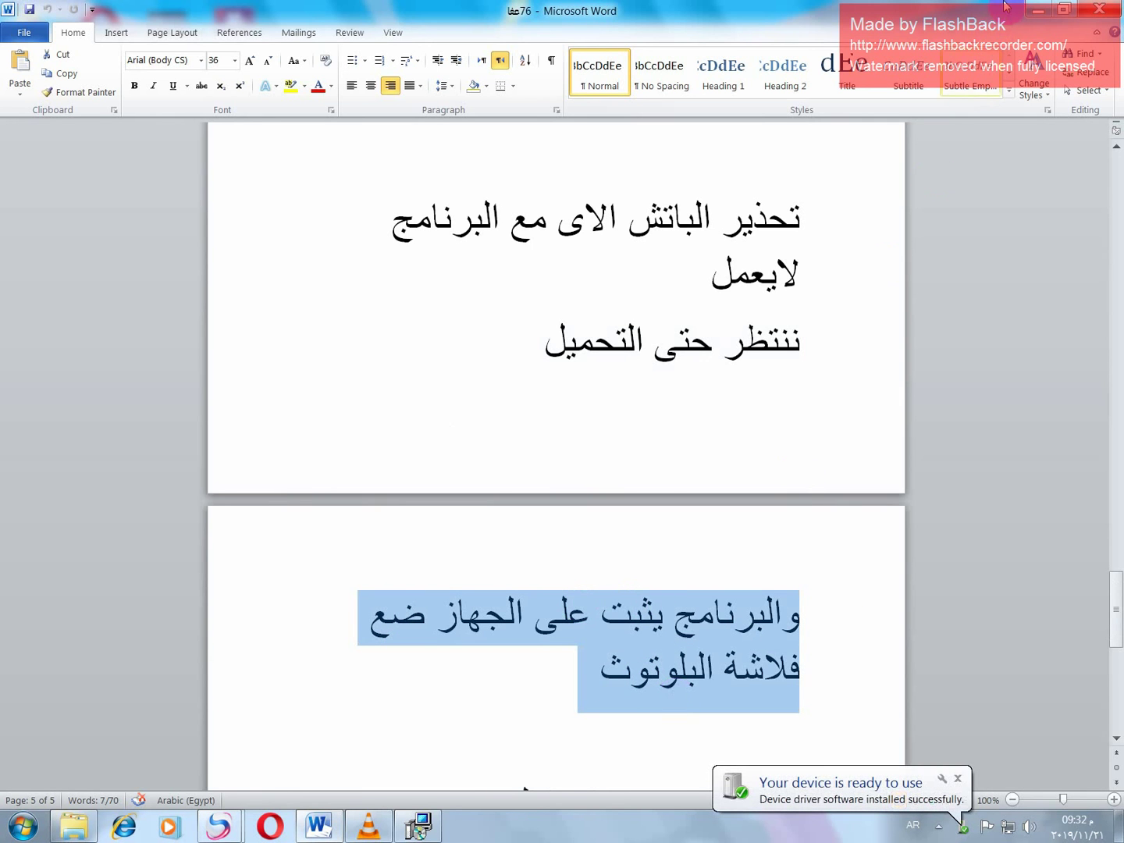
# - Return to the Bluesoleil installer and finish the completed wizard
pyautogui.click(1036, 9)
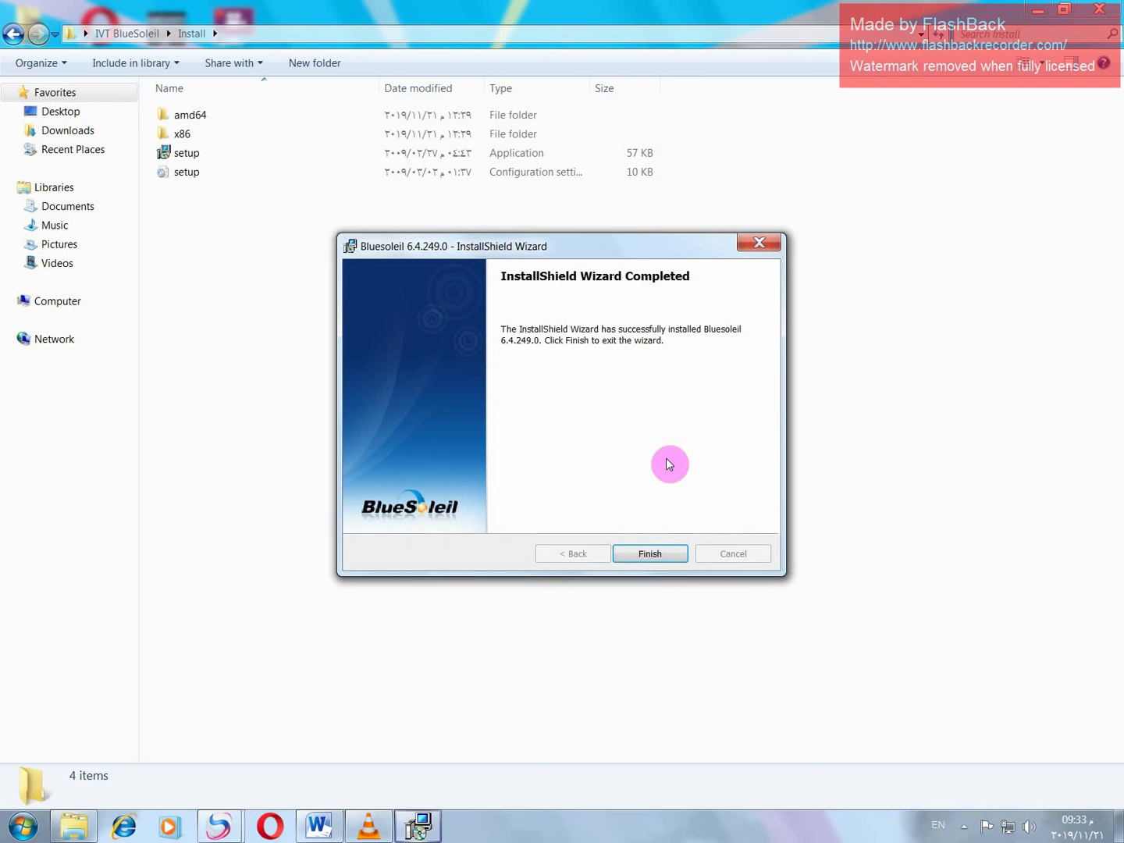
pyautogui.click(649, 555)
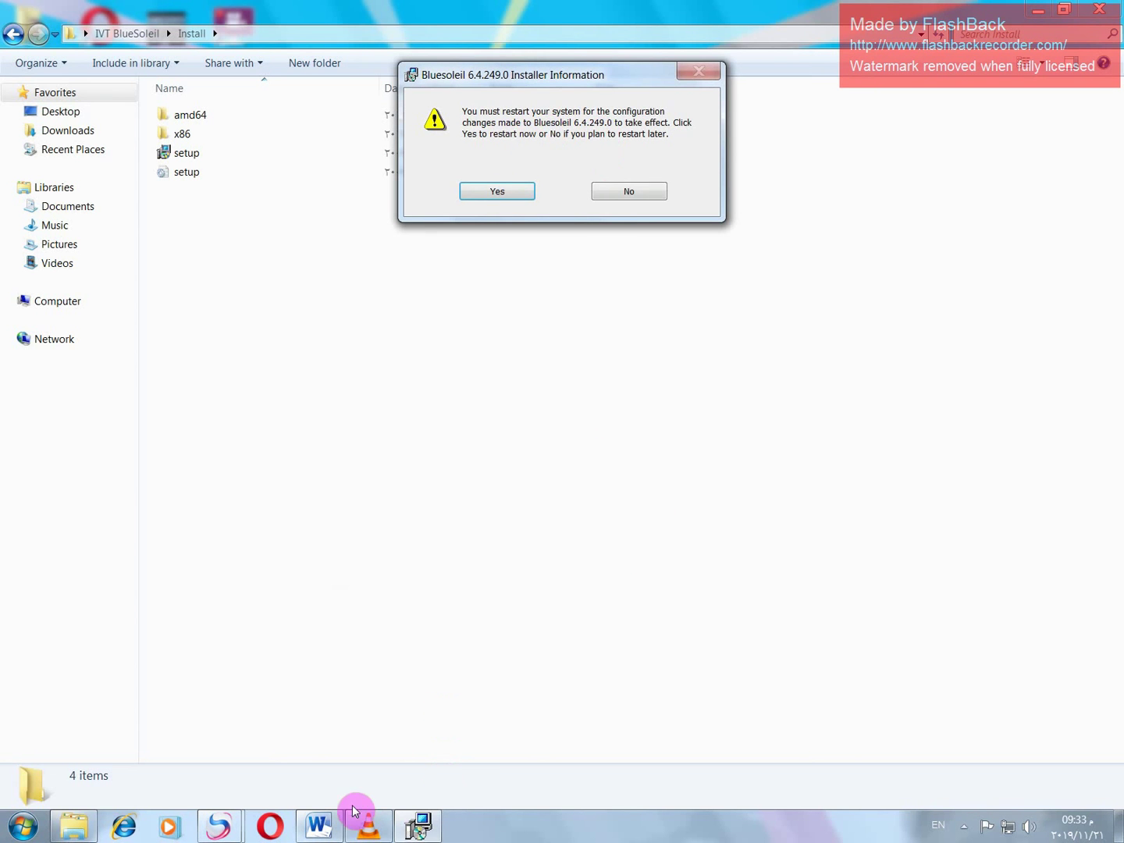
# - Switch to the Word notes and add the line "هو طالب اعاده تشغيل الجهاز" below the licence key on page 4
pyautogui.click(319, 826)
pyautogui.scroll(10, 487, 612)
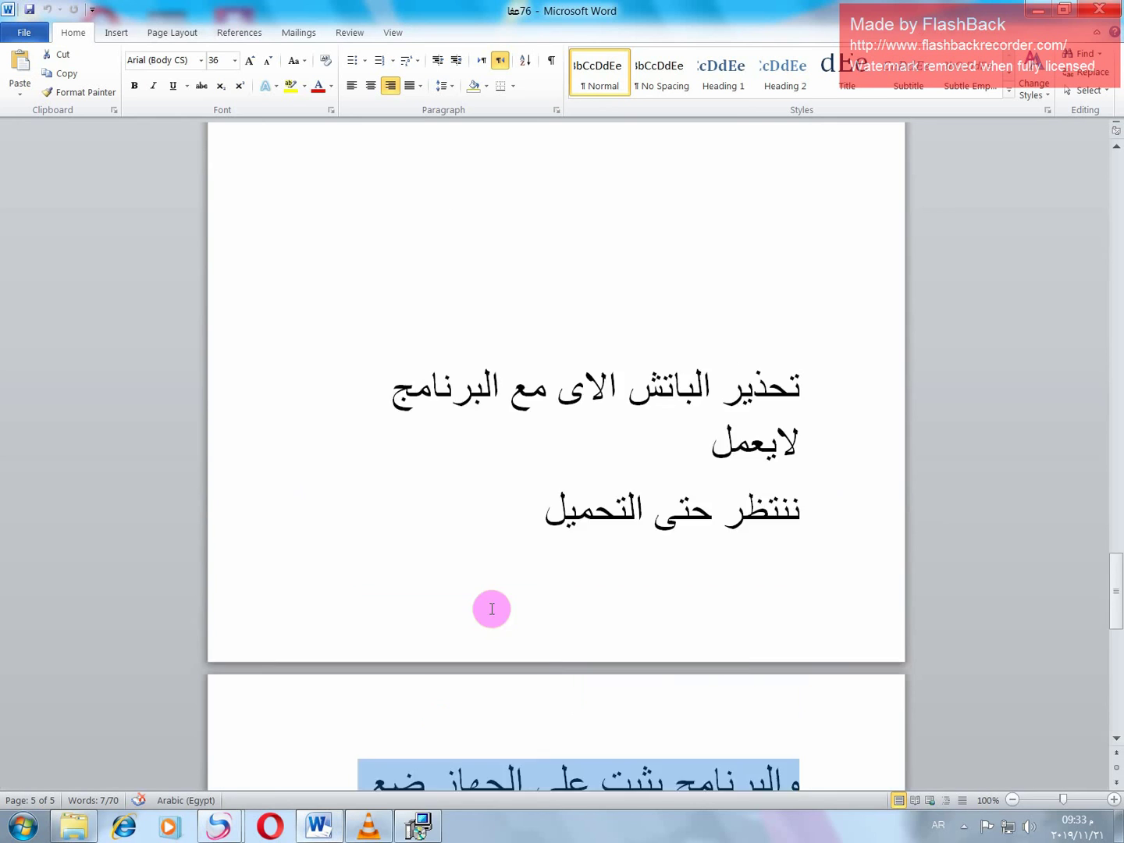
pyautogui.click(665, 589)
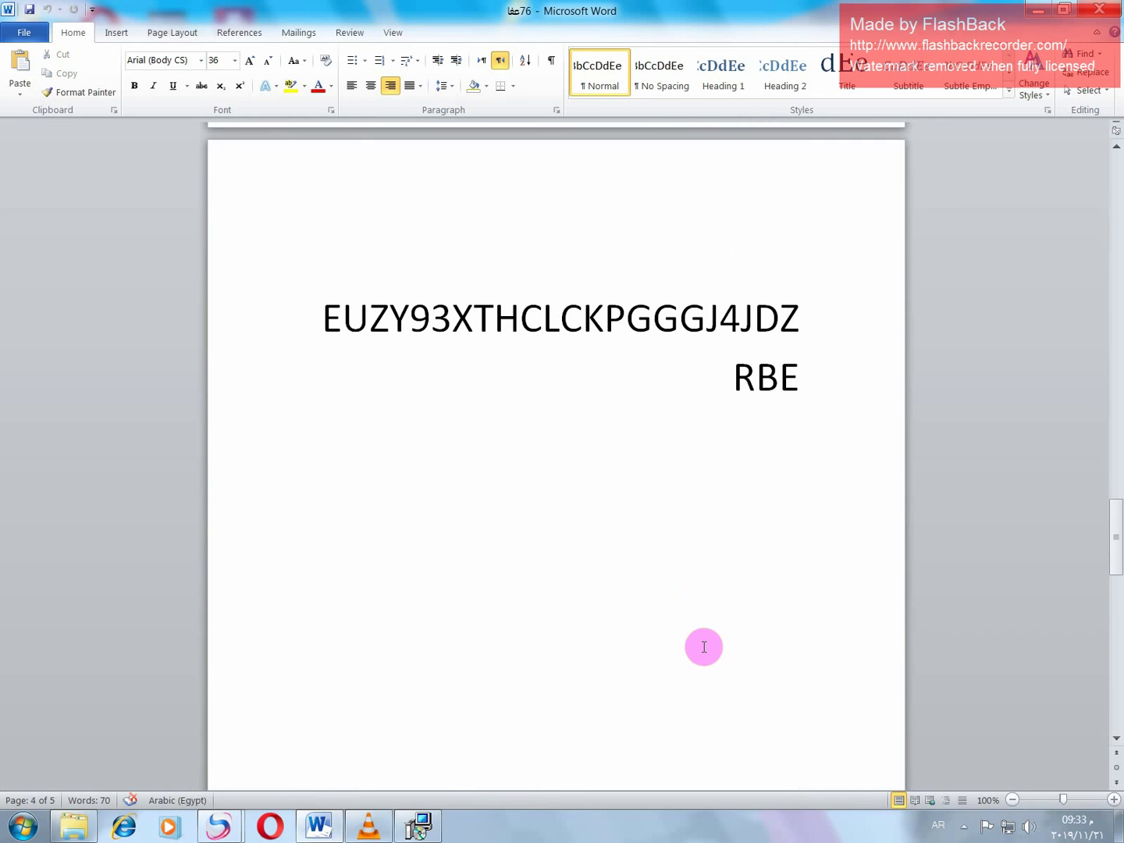
pyautogui.write('هو')
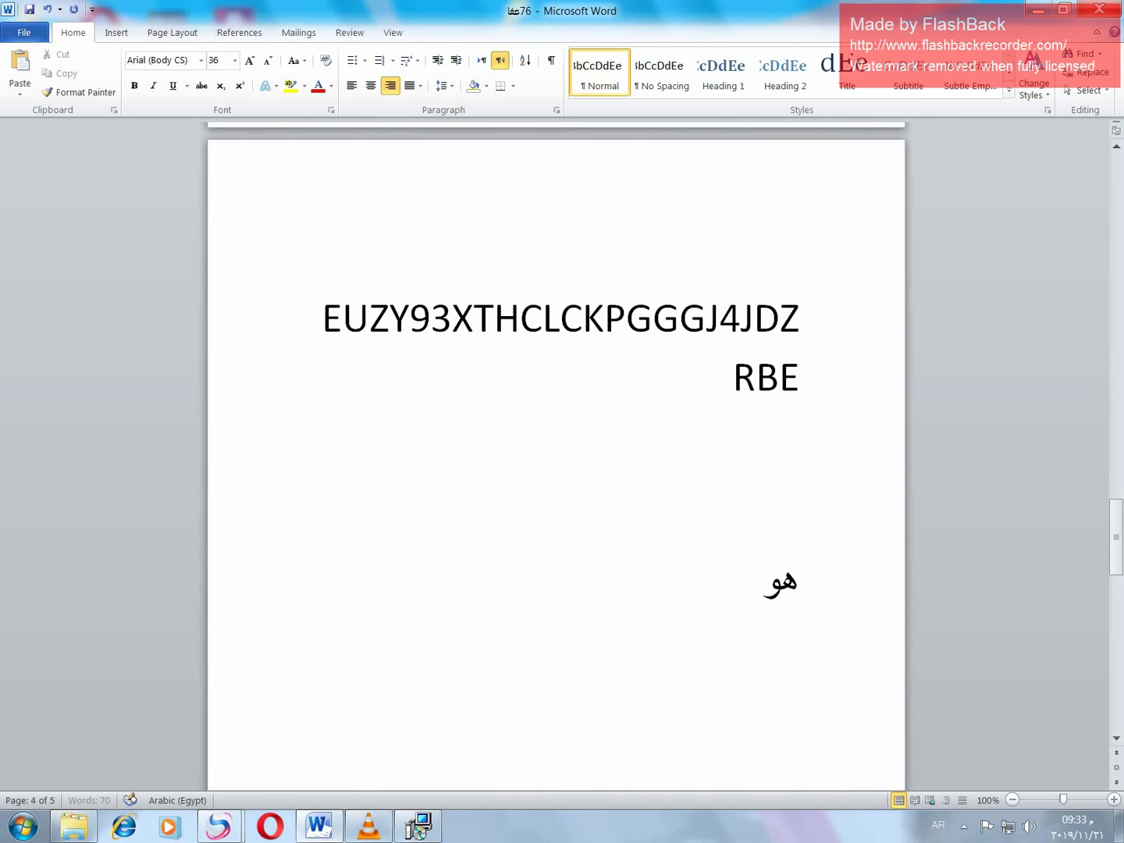
pyautogui.write(' طالب')
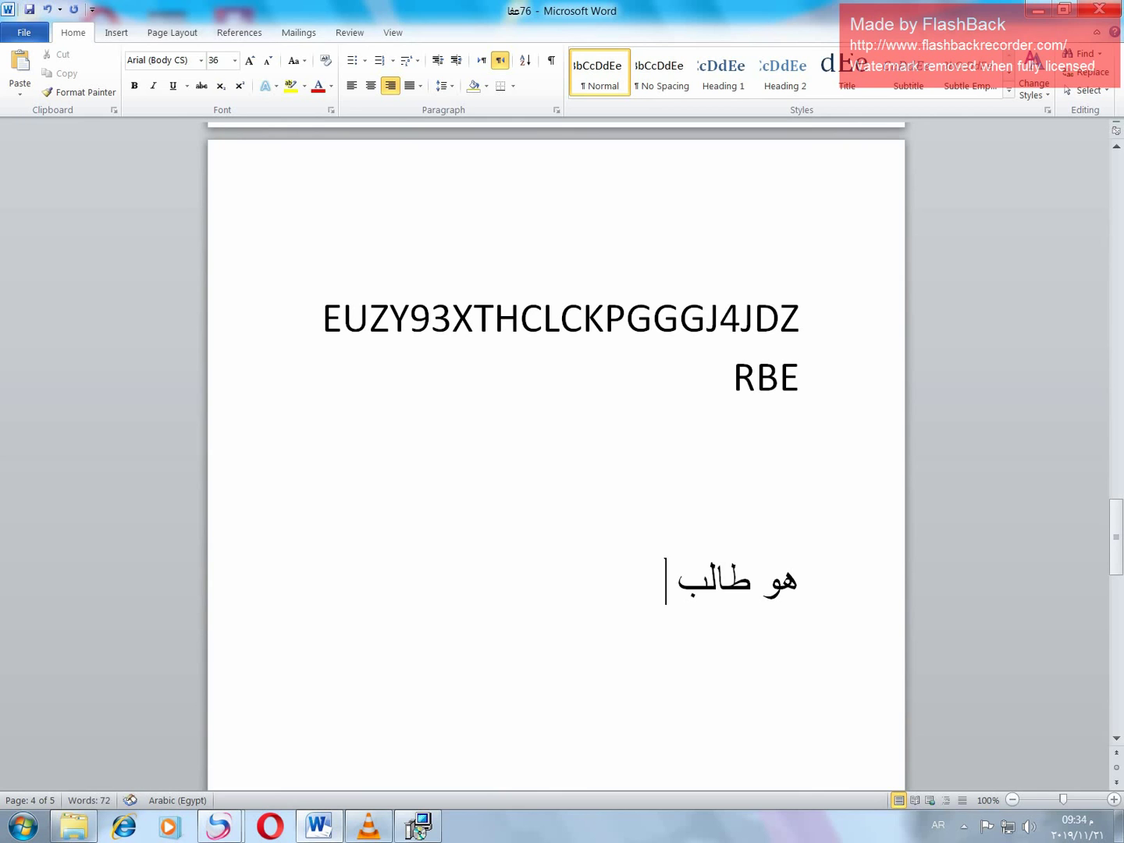
pyautogui.write(' اعاده ت')
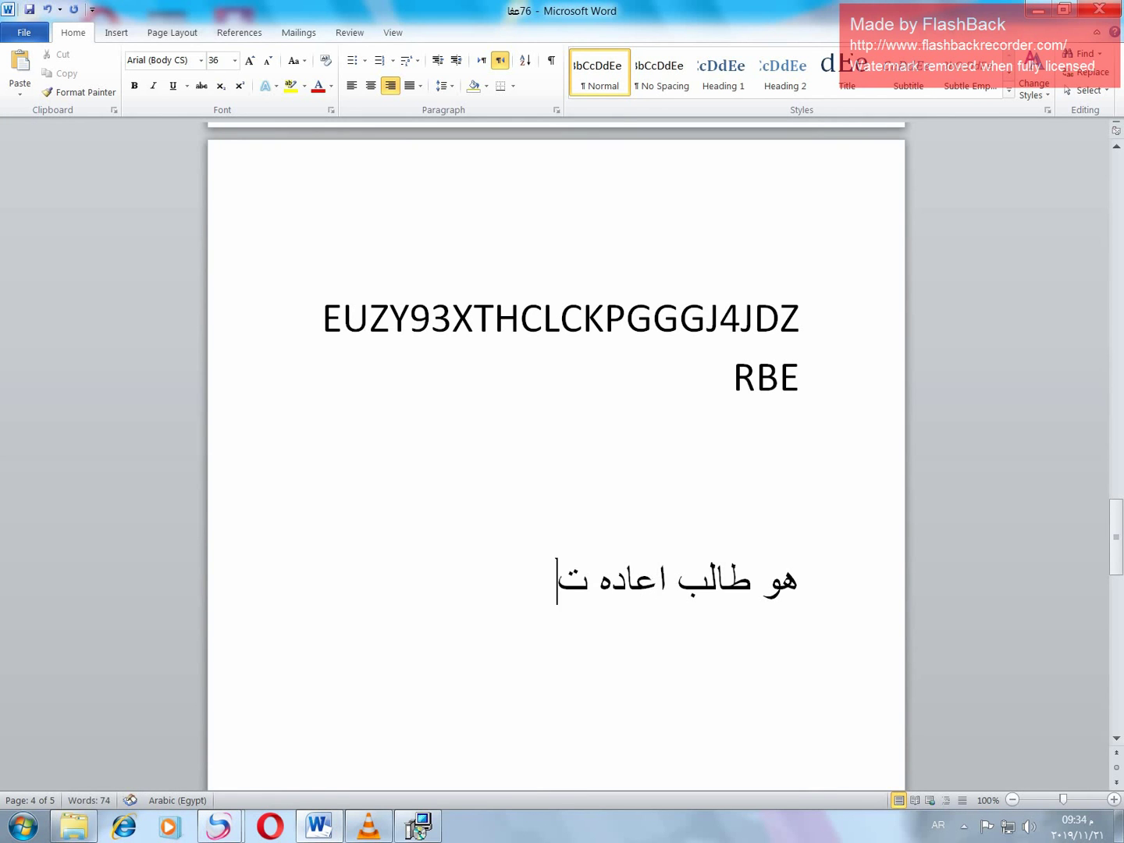
pyautogui.write('شغيل')
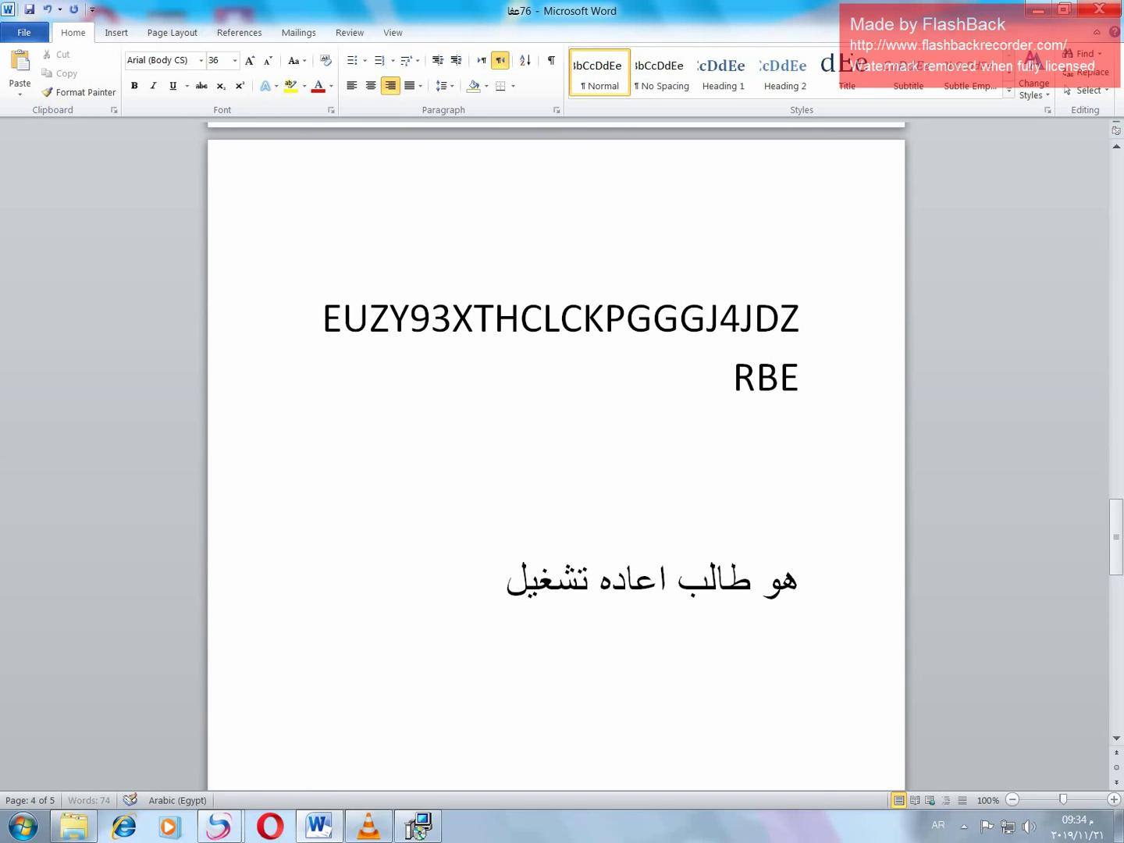
pyautogui.write(' الجهاز')
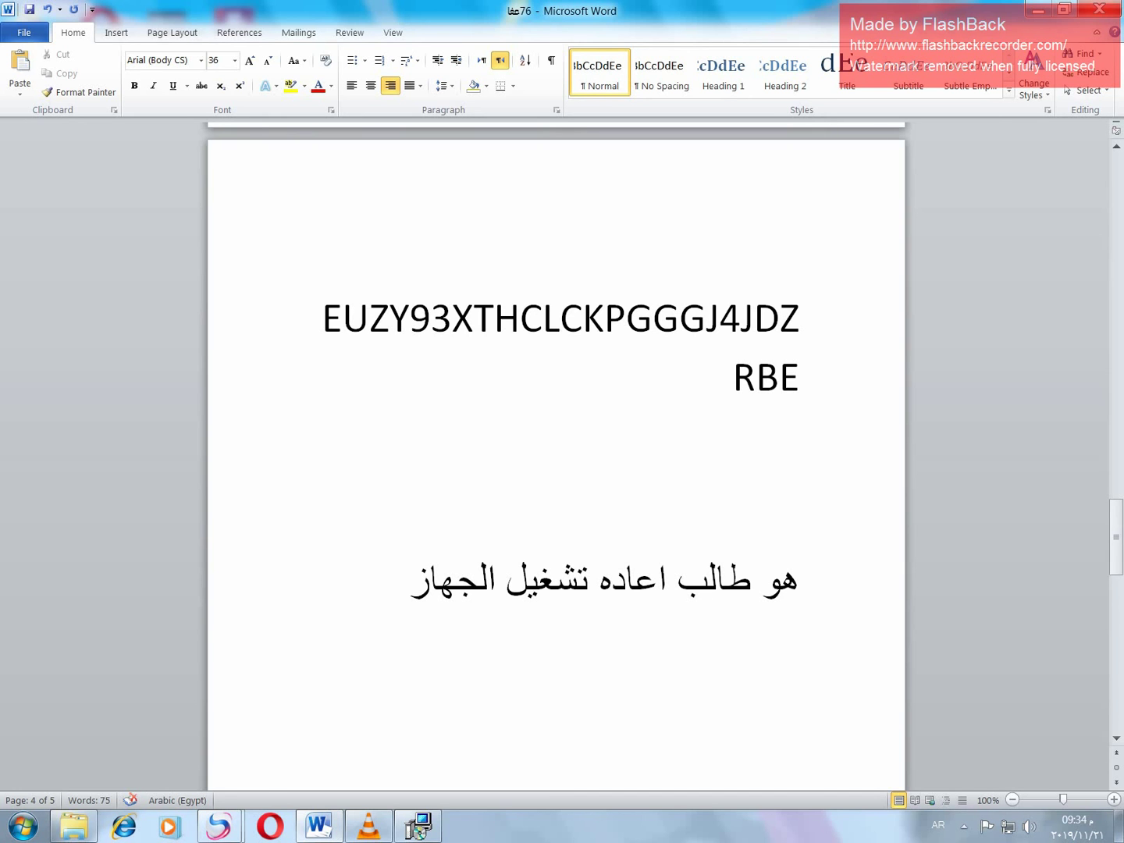
# - Add the line "متعملش اعادة تشغيل للجهاز الا عند الانتهاء" under the restart note
pyautogui.write('متعملش اعا')
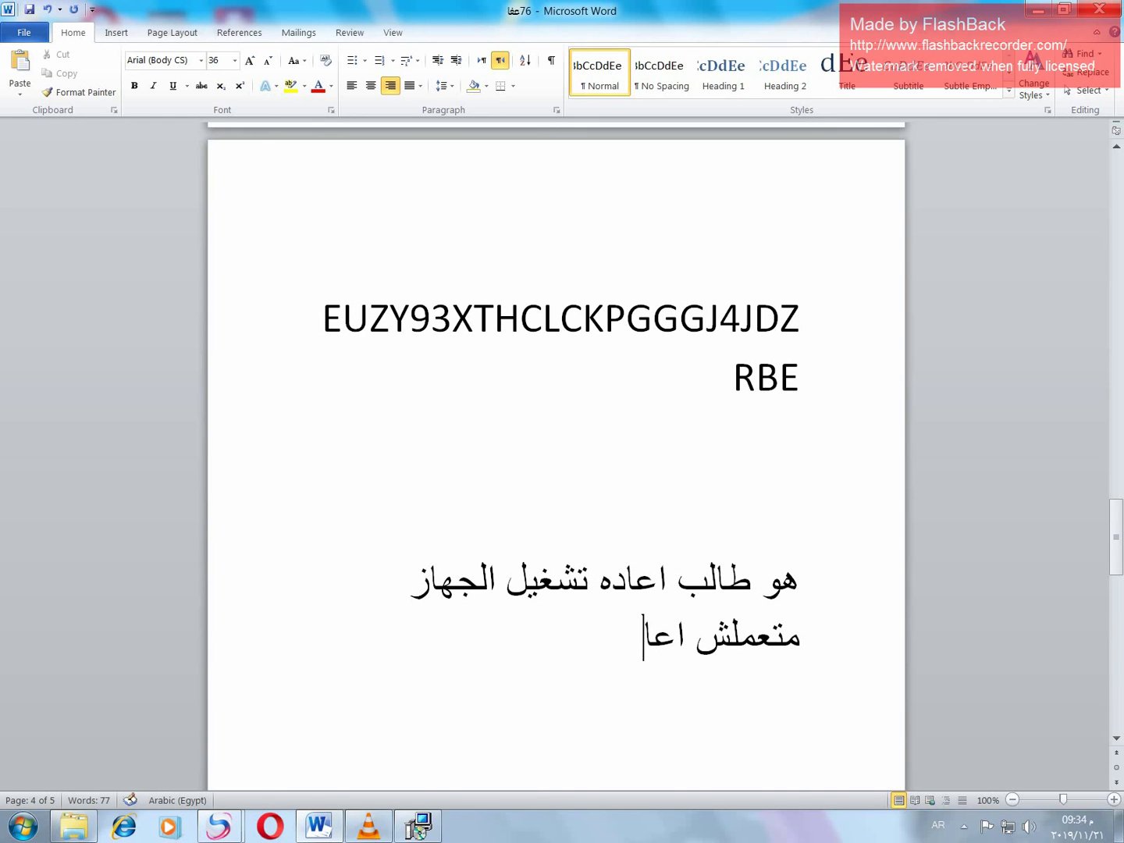
pyautogui.write('دة تش')
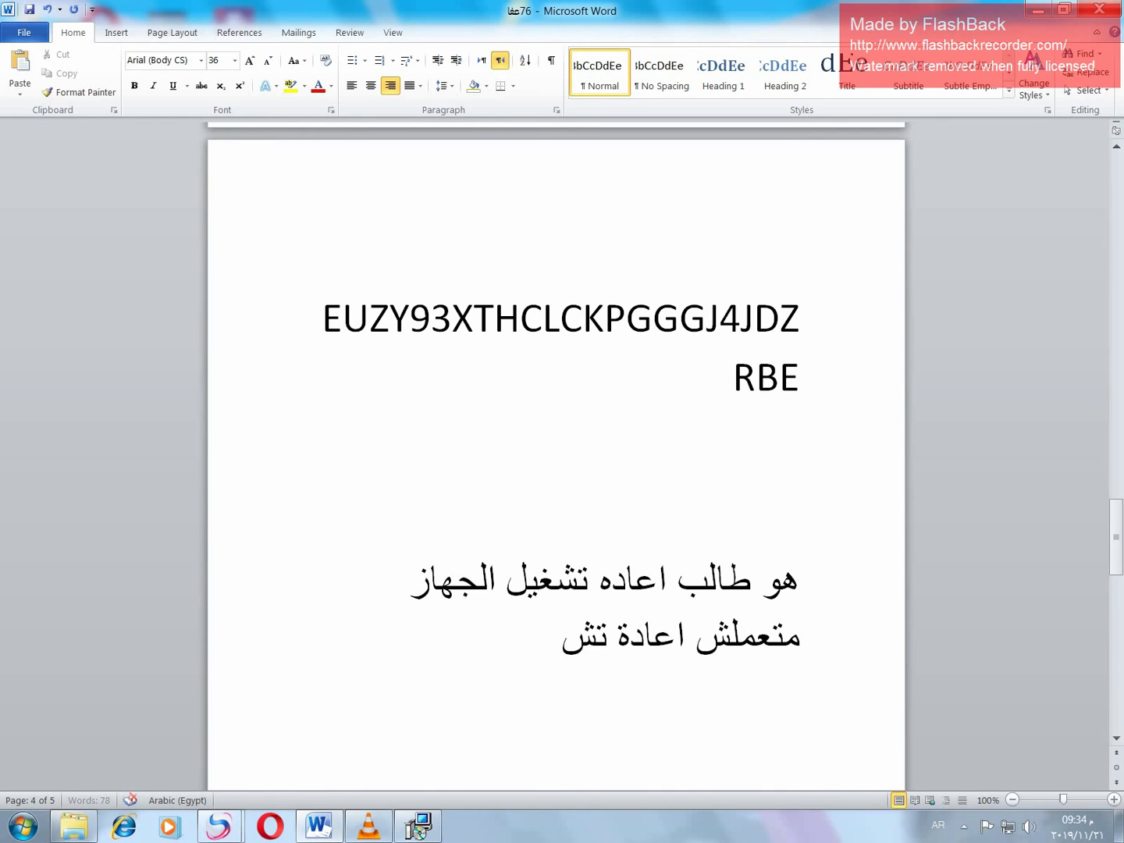
pyautogui.write('غيل ')
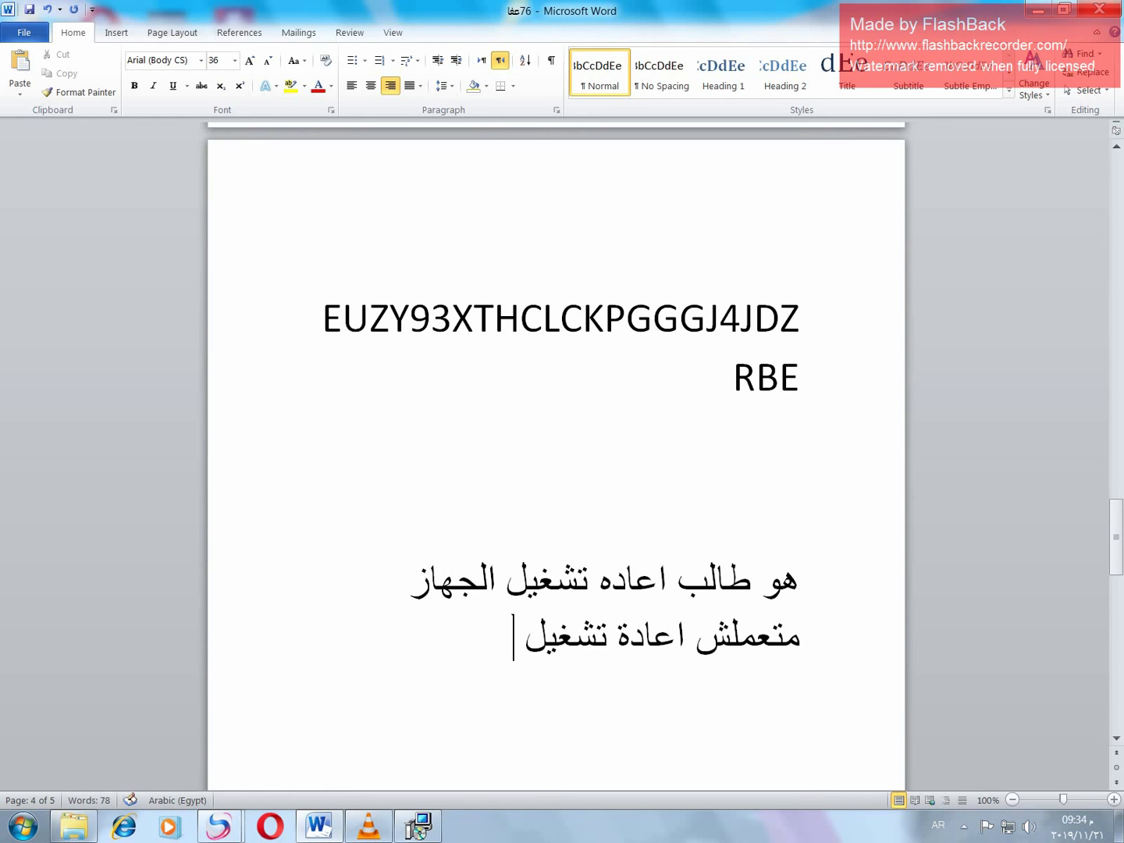
pyautogui.write('للح')
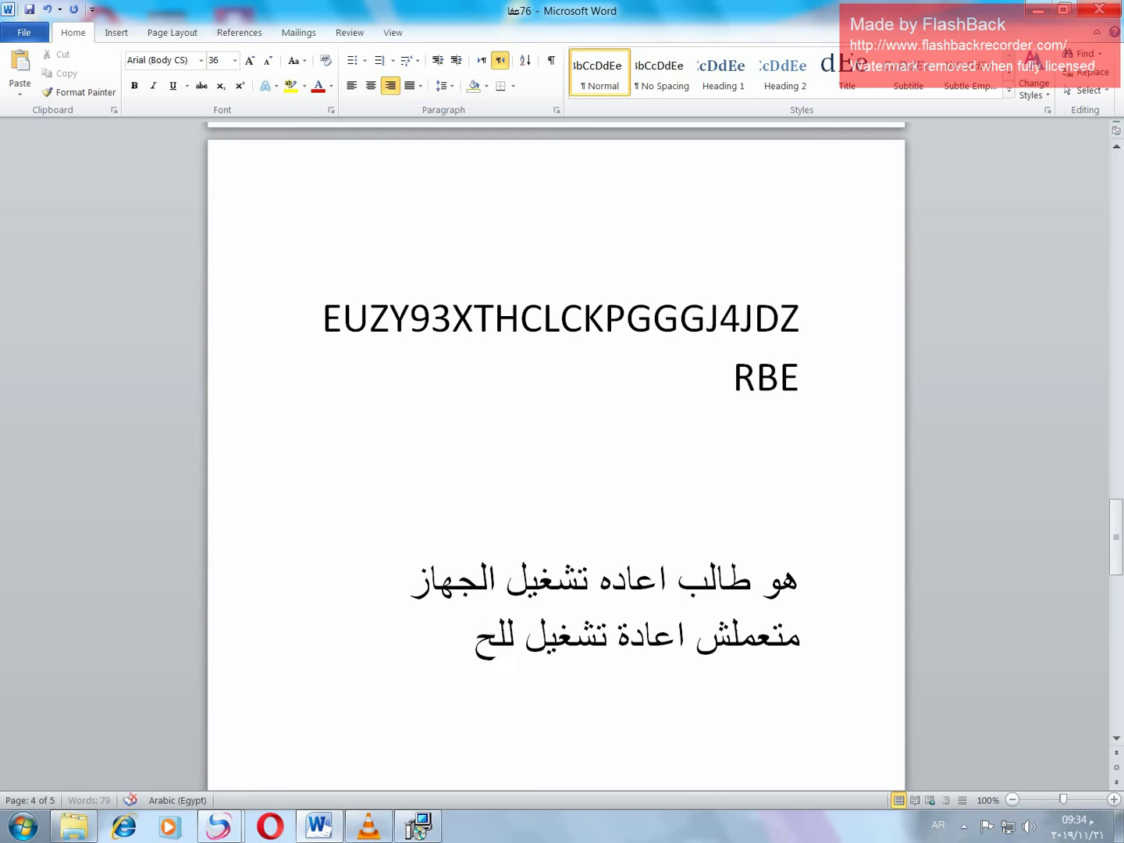
pyautogui.press('BackSpace')
pyautogui.write('جهاز')
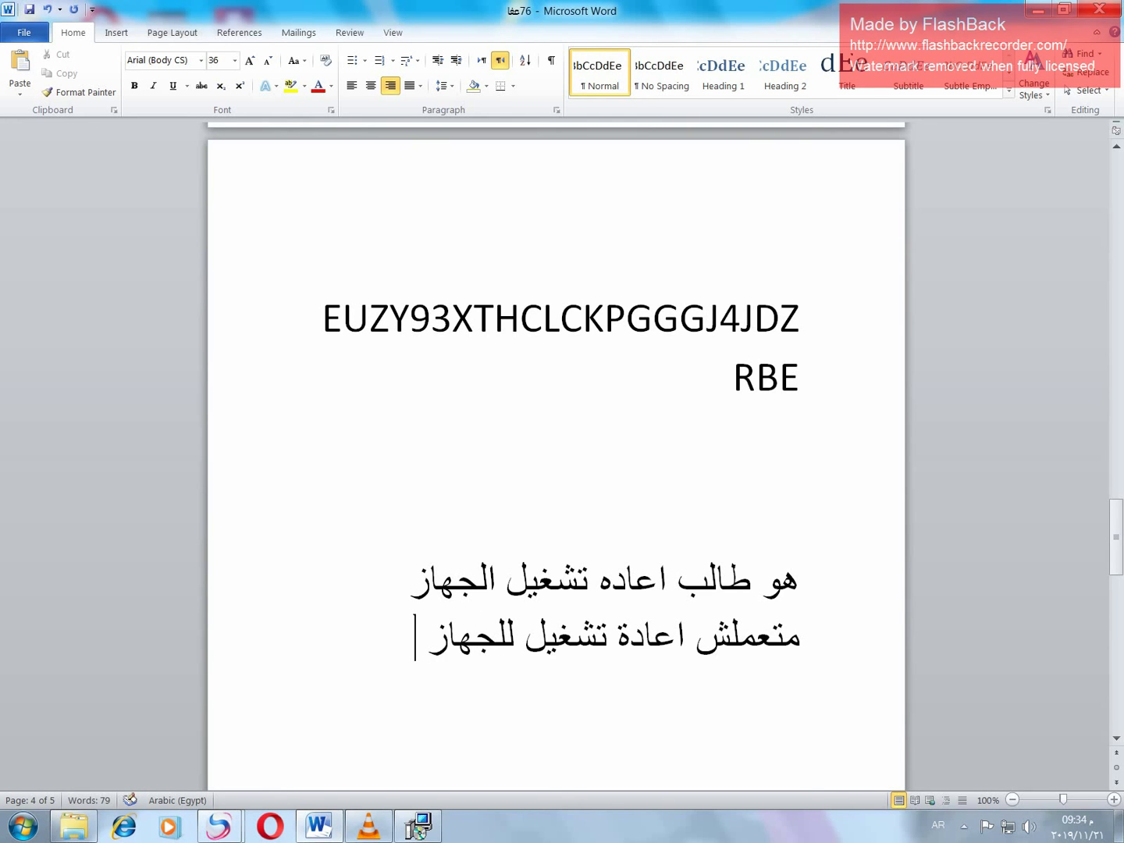
pyautogui.write(' الا عند ا')
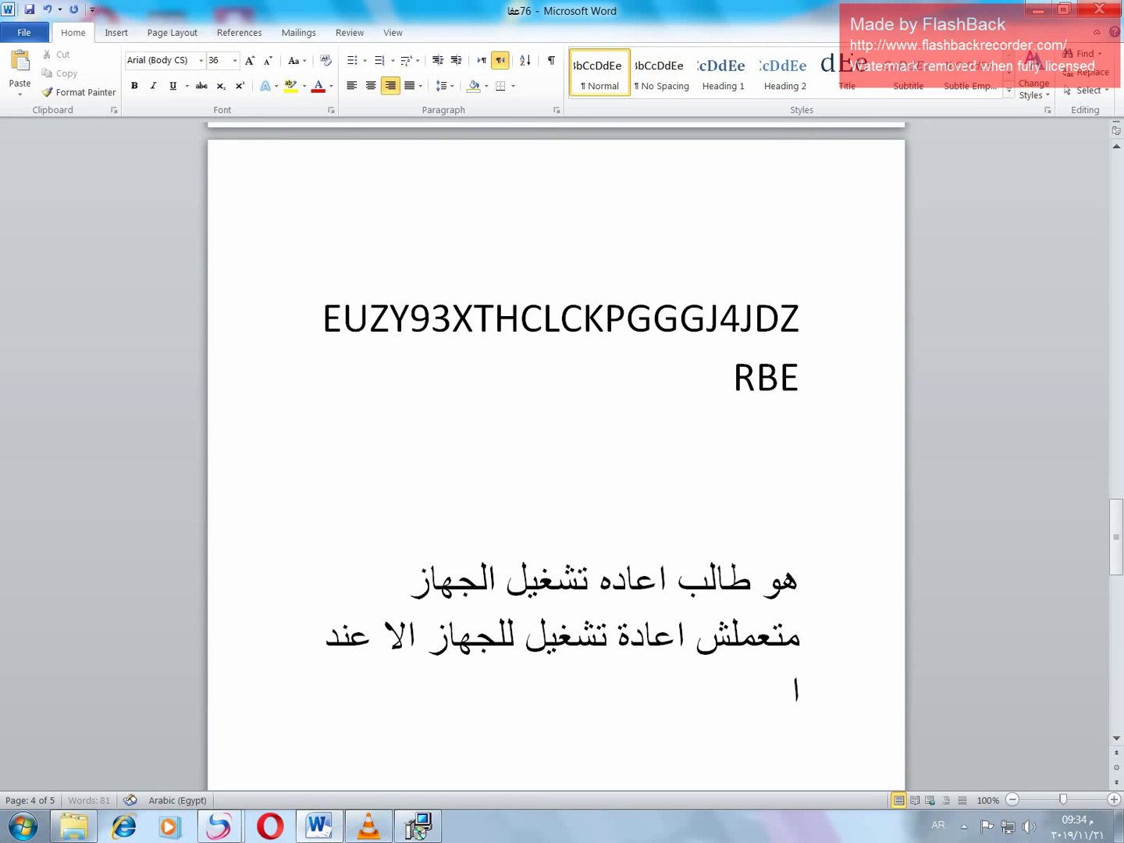
pyautogui.write('لانتهاء')
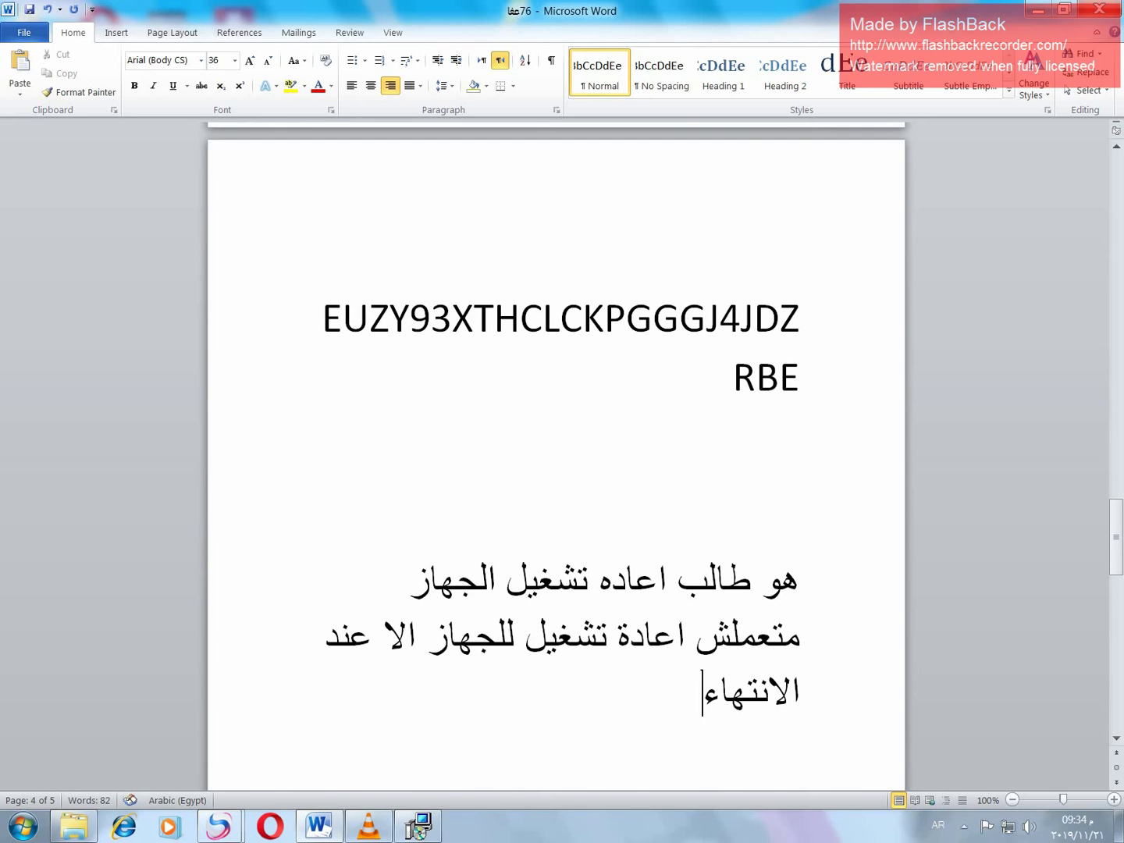
# - Return to the Explorer window and open the Program Files folder on Local Disk (C:)
pyautogui.click(1035, 10)
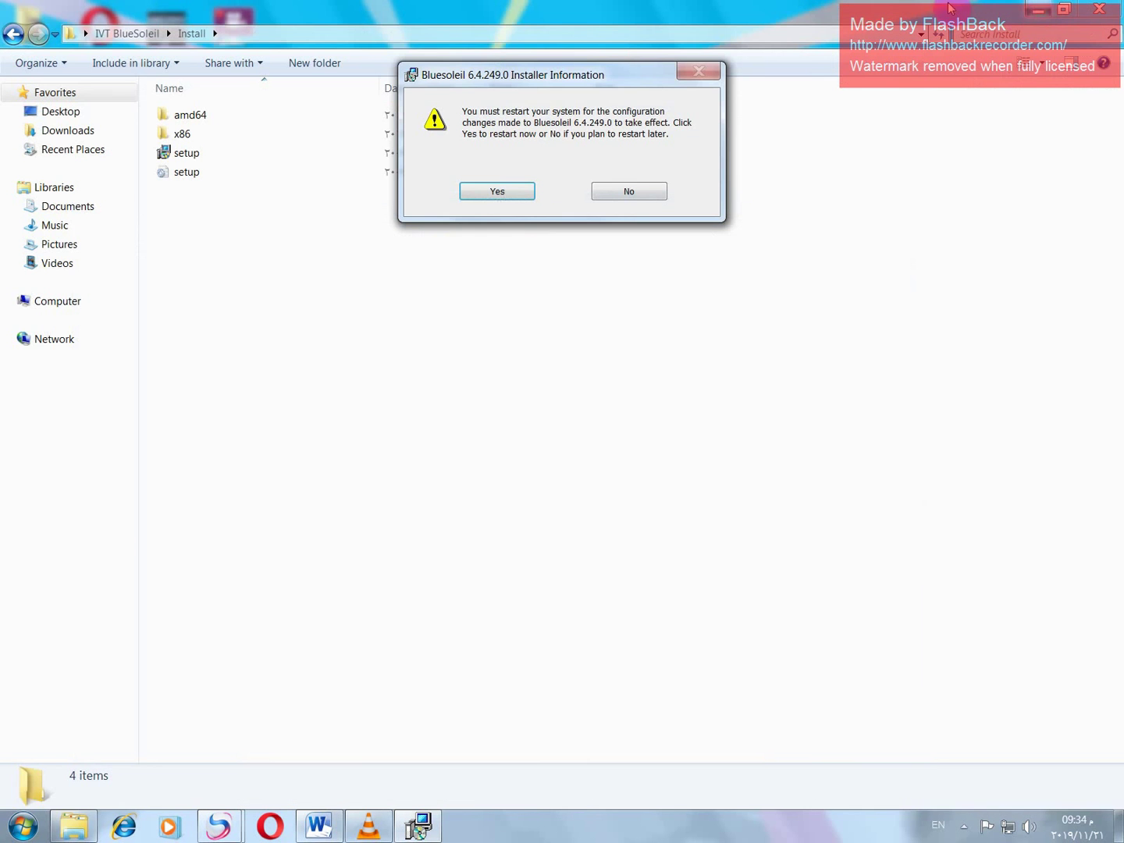
pyautogui.click(11, 301)
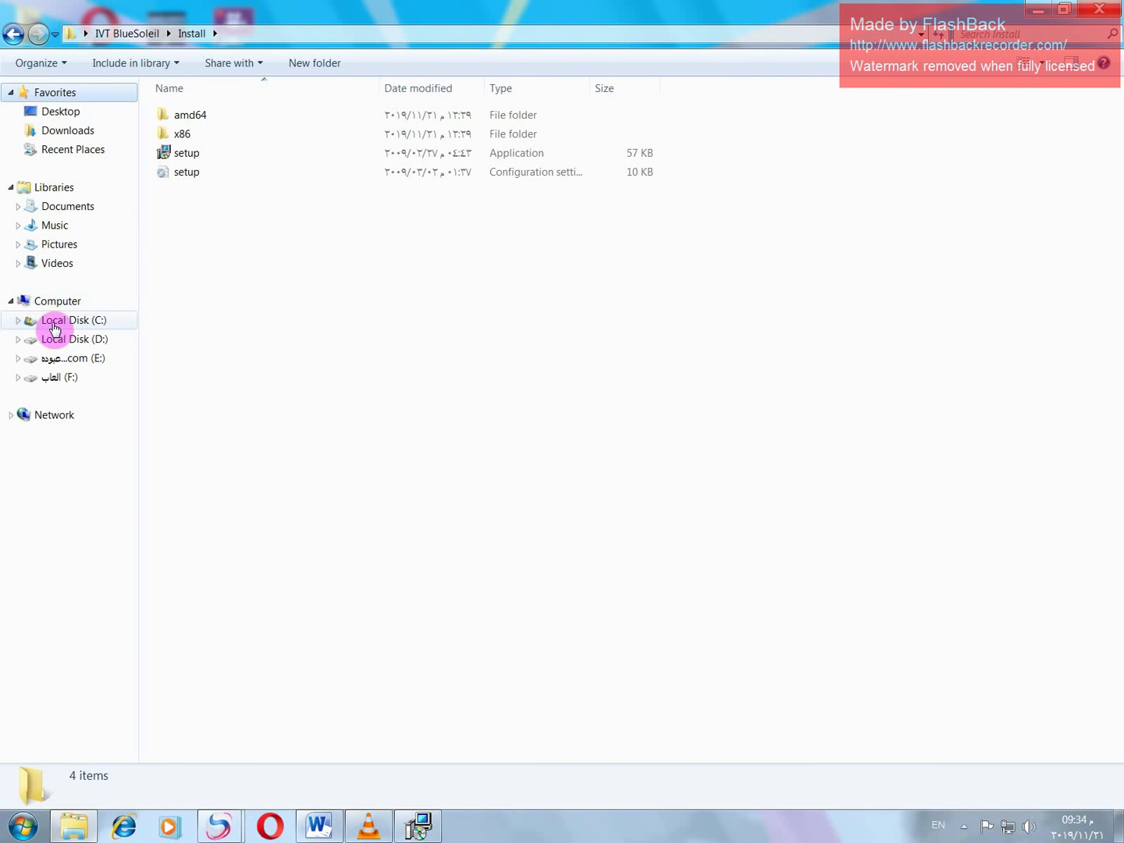
pyautogui.click(14, 312)
pyautogui.click(11, 301)
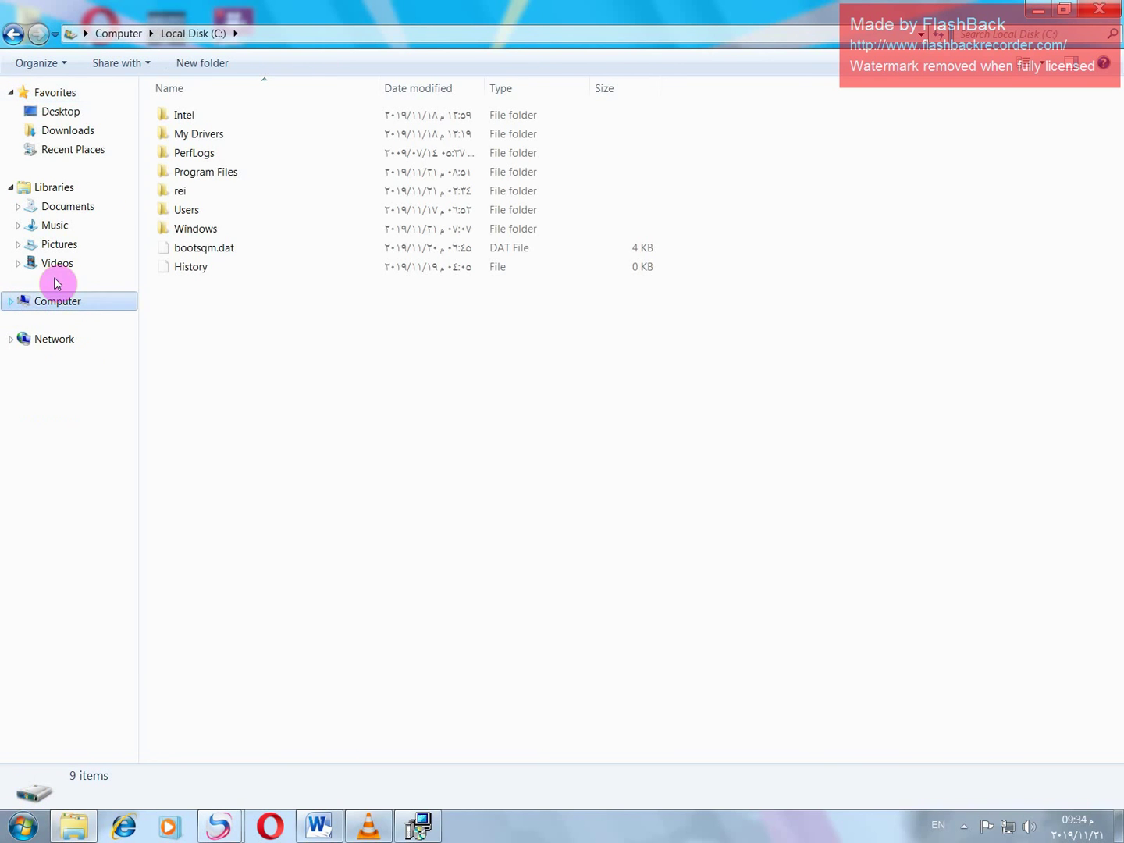
pyautogui.click(217, 180)
pyautogui.doubleClick(215, 178)
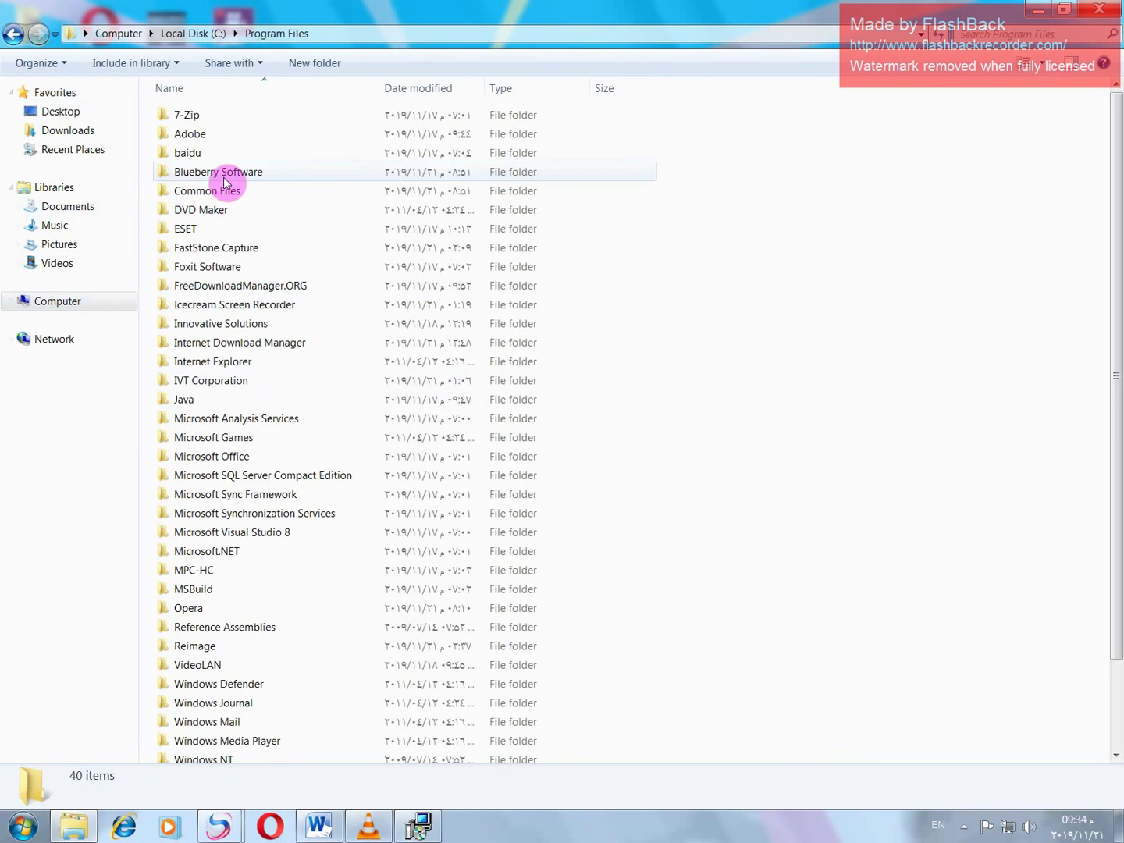
# - Copy the name of the IVT Corporation folder without renaming it
pyautogui.click(221, 390)
pyautogui.rightClick(222, 388)
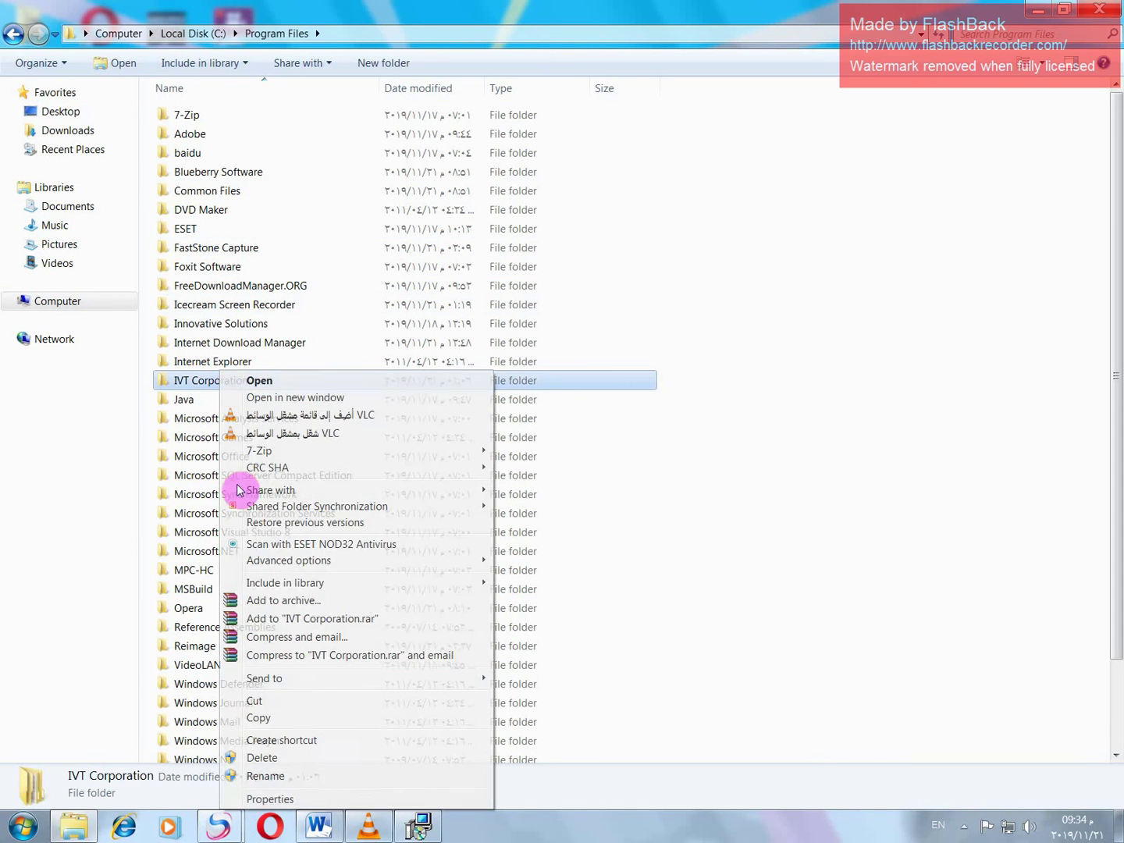
pyautogui.click(263, 776)
pyautogui.hotkey('ctrl', 'c')
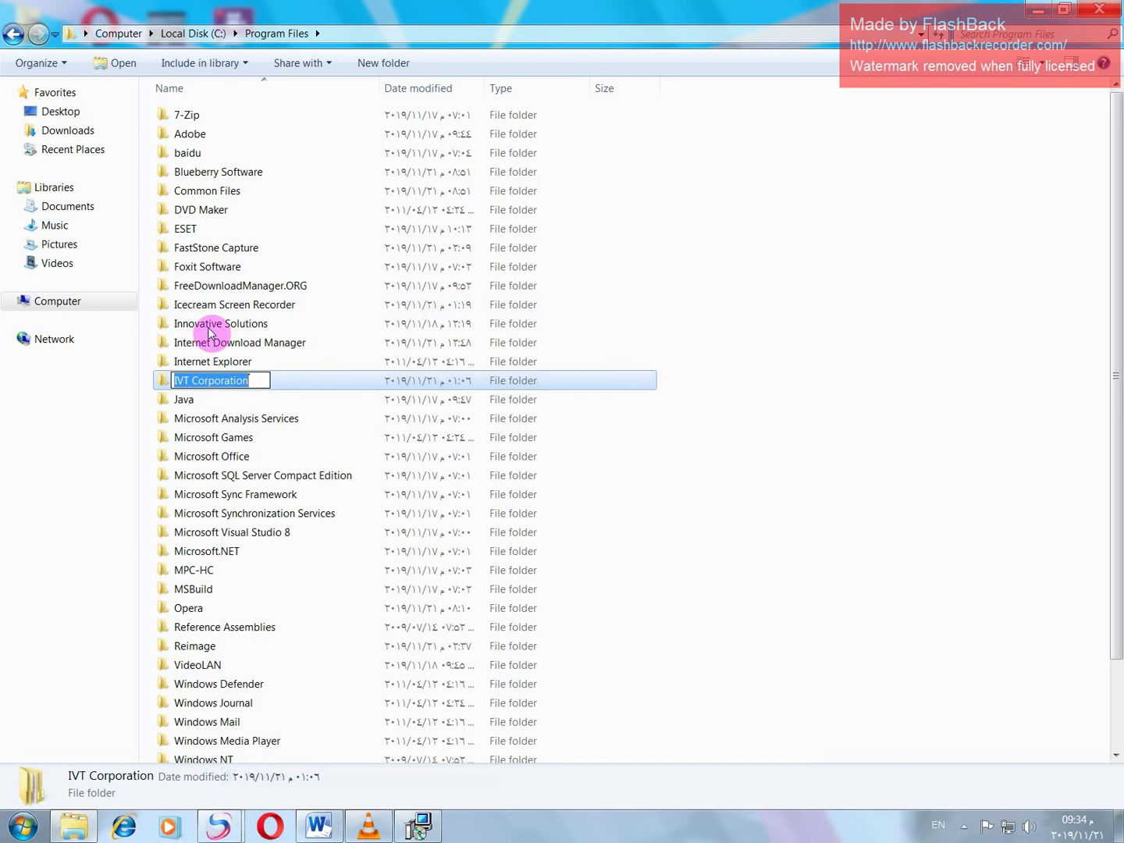
pyautogui.rightClick(231, 385)
pyautogui.click(308, 702)
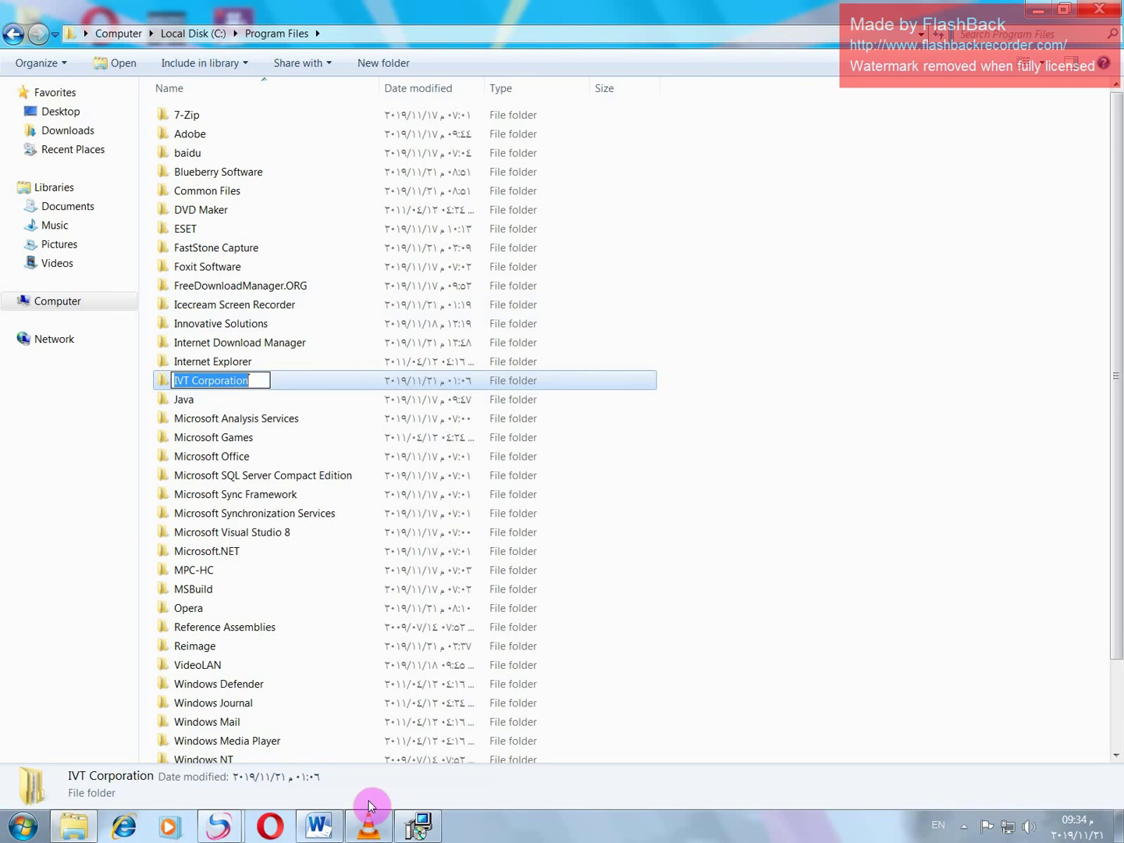
# - Switch to the Word notes and add the line "ابحث عن ملف" followed by the pasted folder name IVT Corporation, below the restart warning
pyautogui.click(324, 826)
pyautogui.scroll(-5, 417, 537)
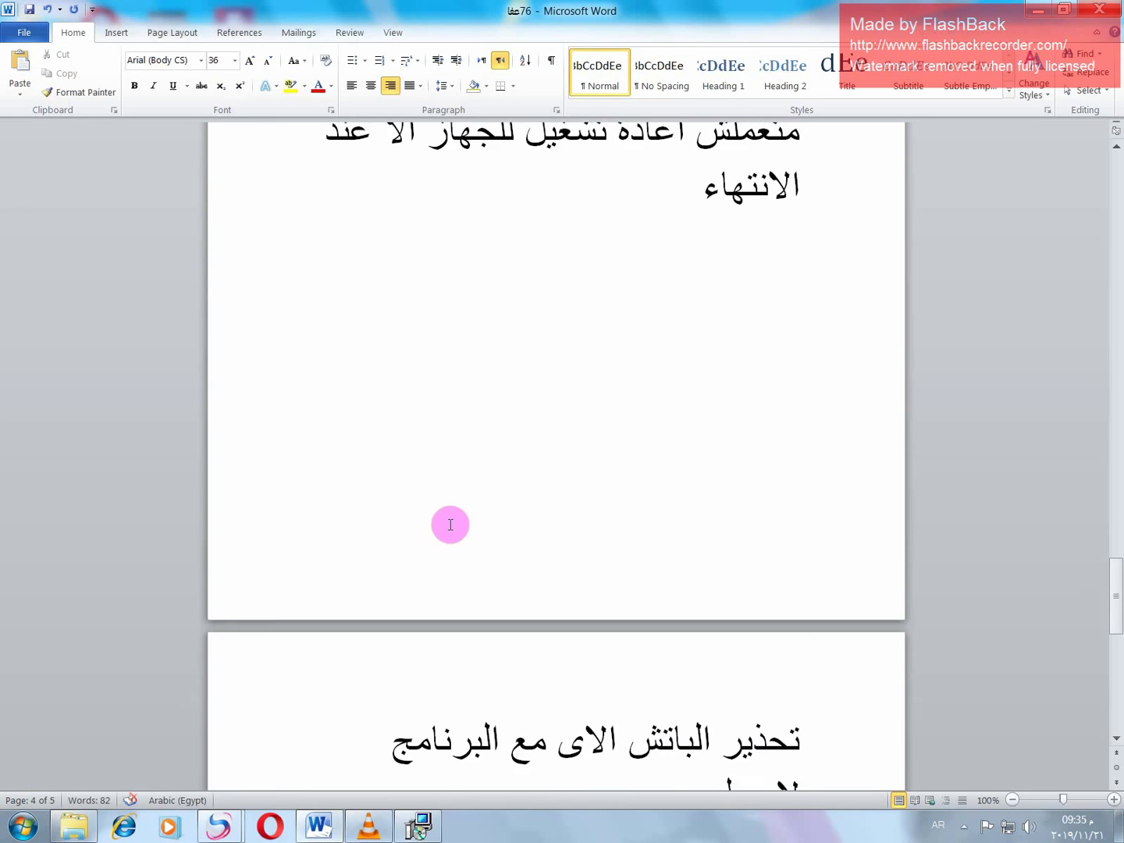
pyautogui.scroll(1, 448, 525)
pyautogui.scroll(1, 508, 398)
pyautogui.scroll(-1, 532, 344)
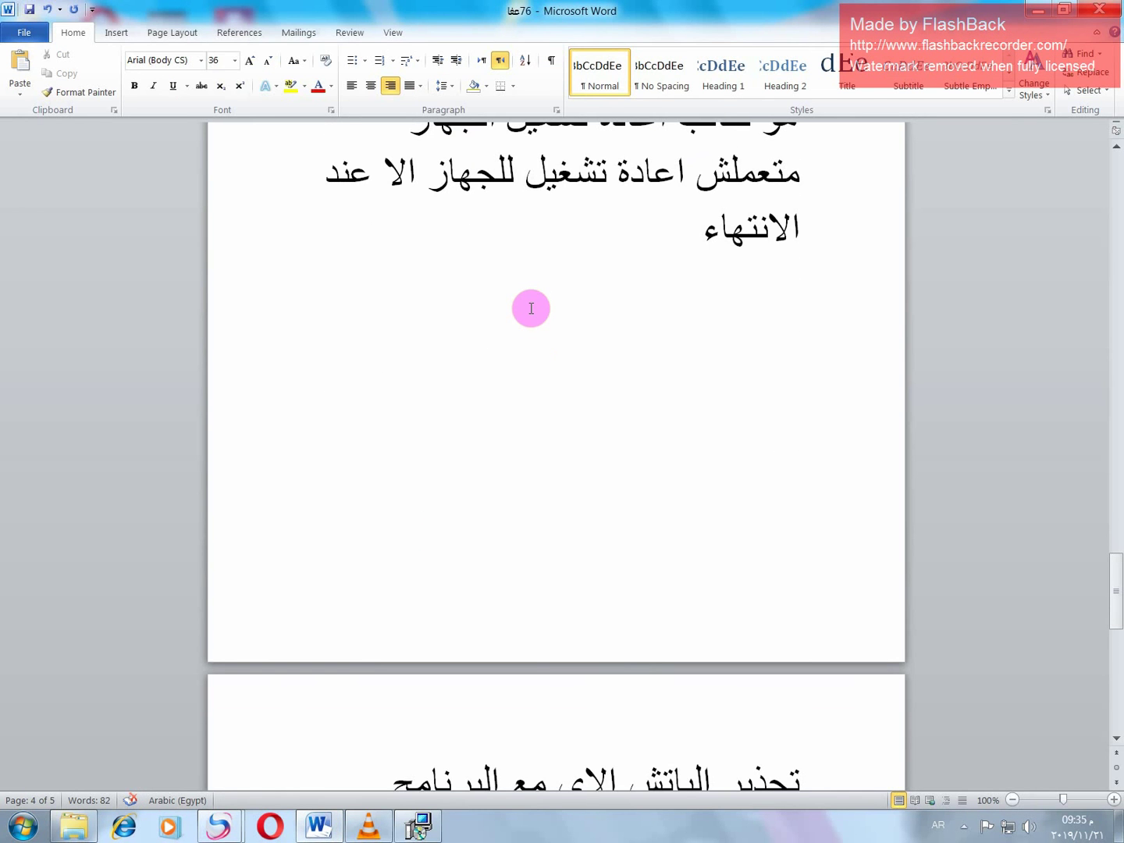
pyautogui.click(530, 308)
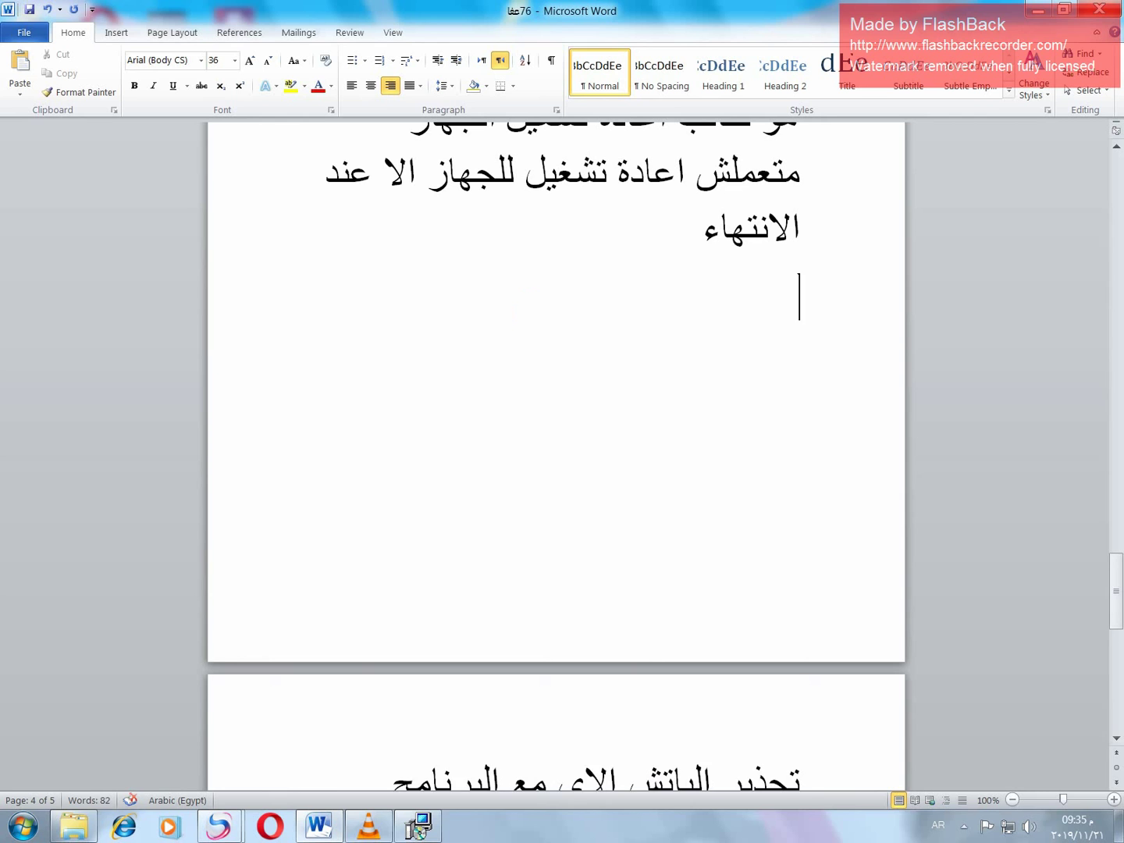
pyautogui.press('Return')
pyautogui.write('ابح')
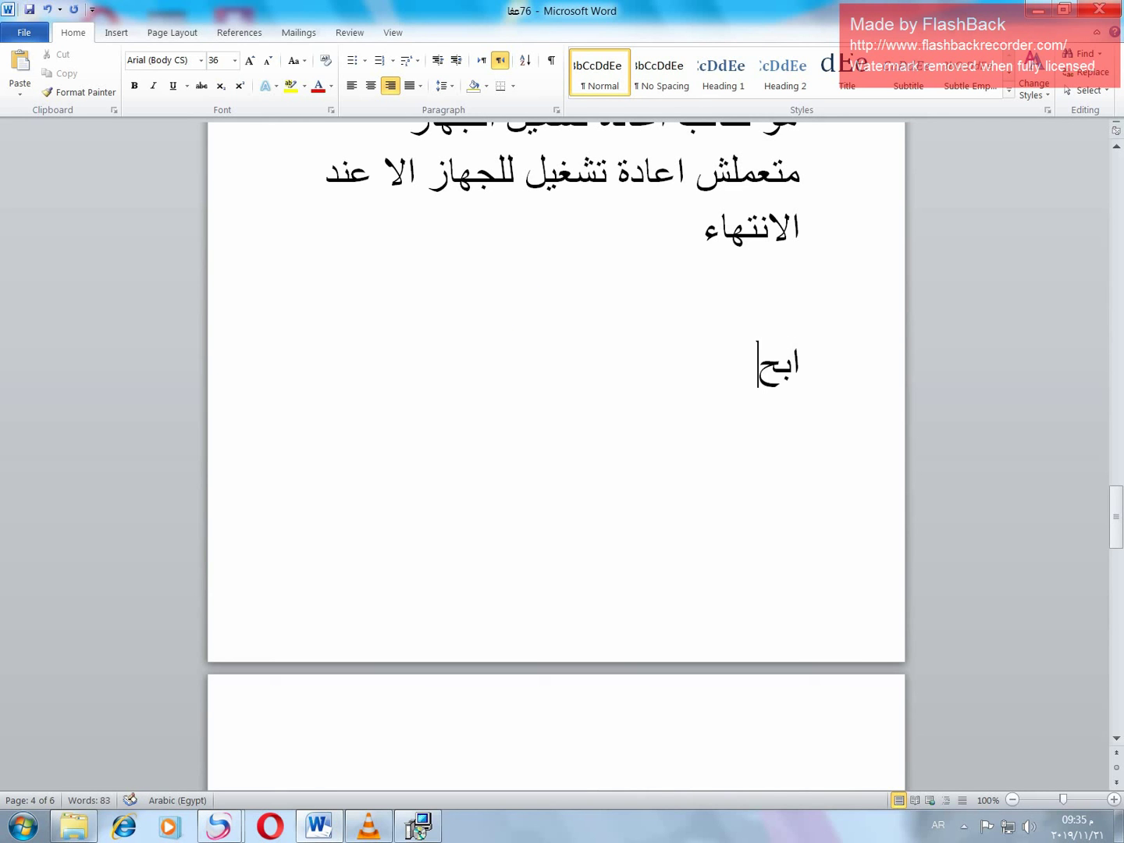
pyautogui.write('ث عن ')
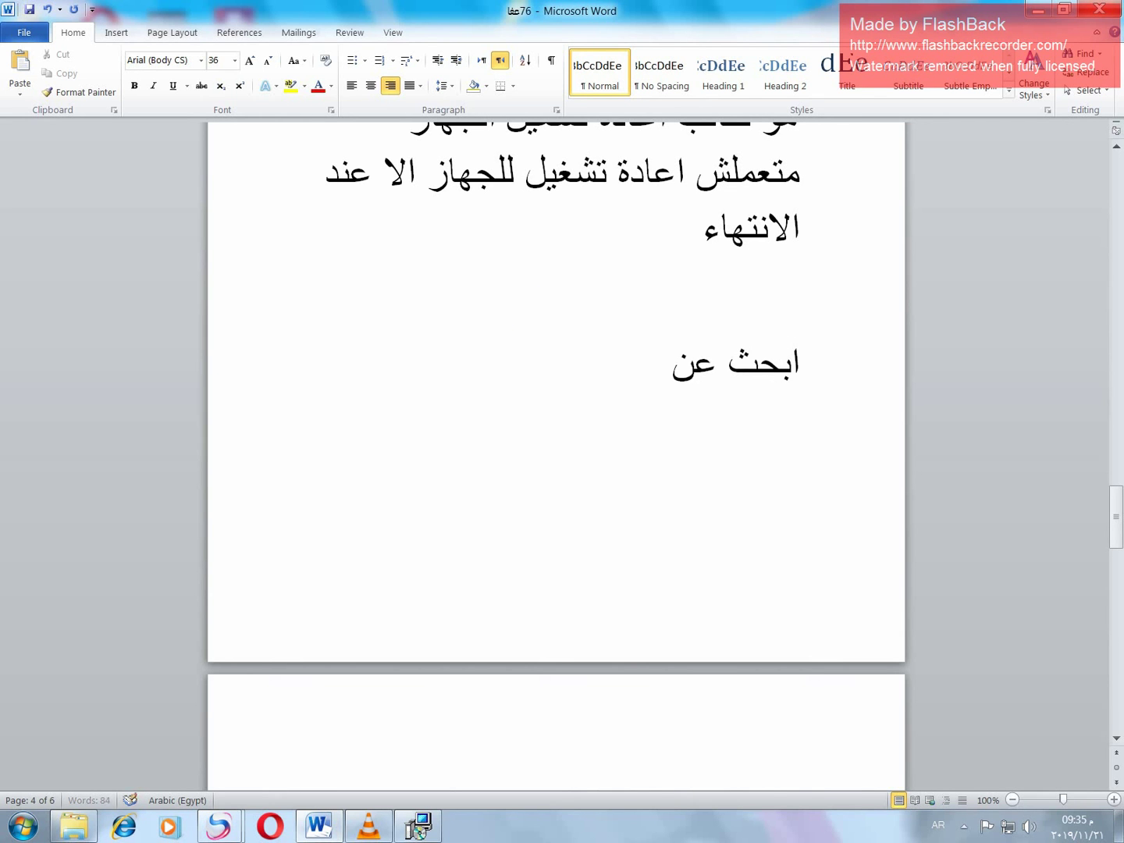
pyautogui.write('ملف')
pyautogui.rightClick(584, 383)
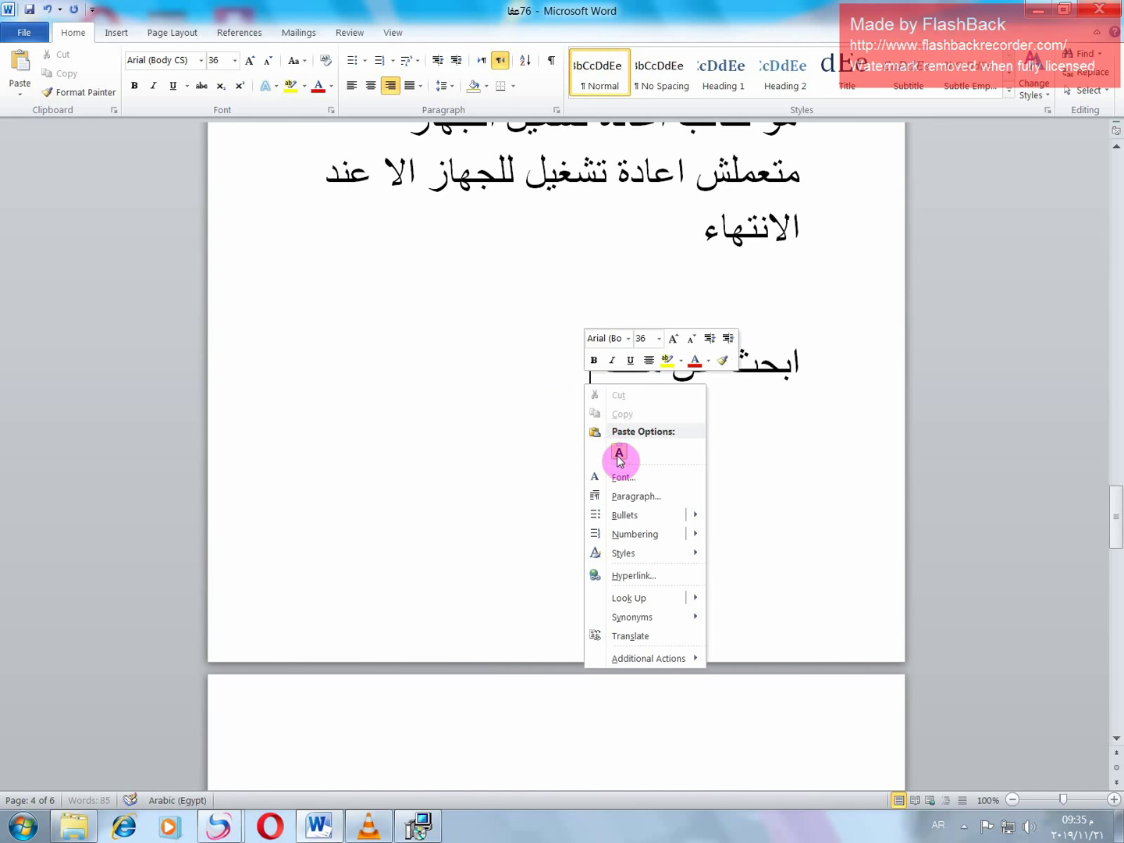
pyautogui.click(618, 455)
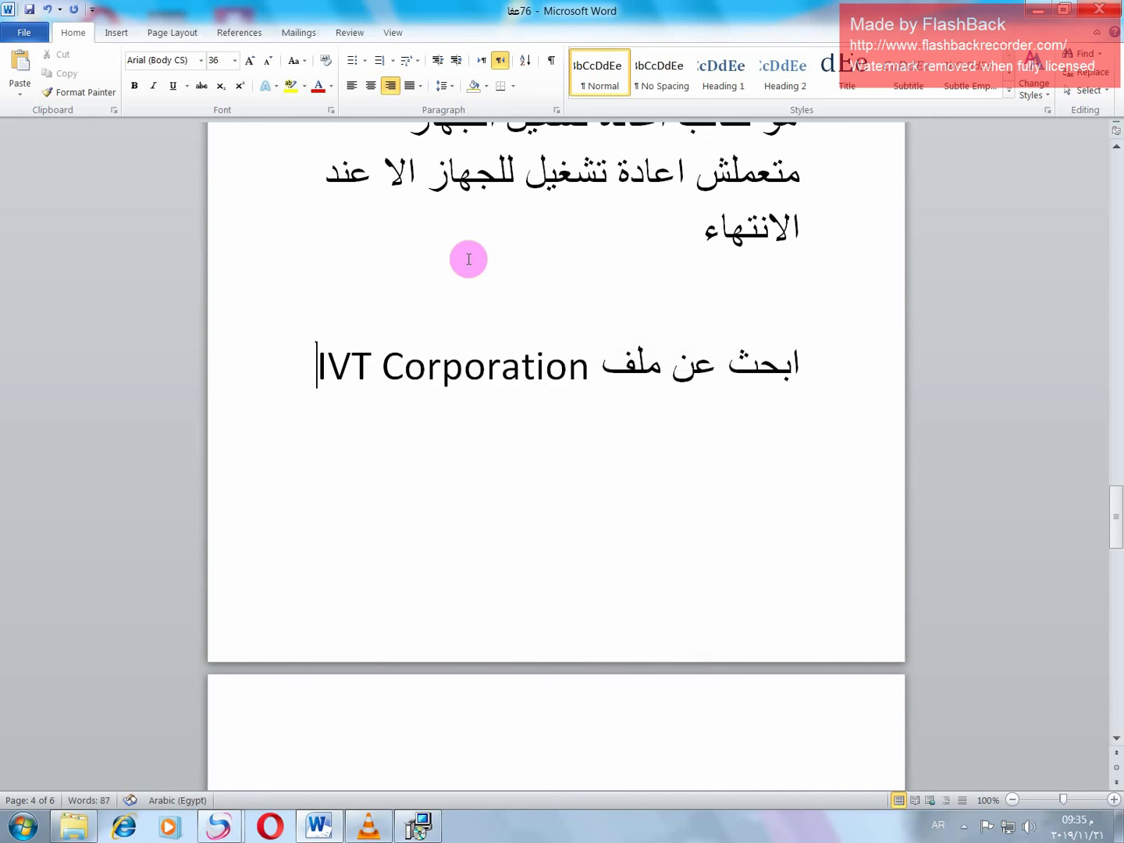
# - Return to the Program Files folder and open the BlueSoleil folder inside IVT Corporation
pyautogui.click(1037, 10)
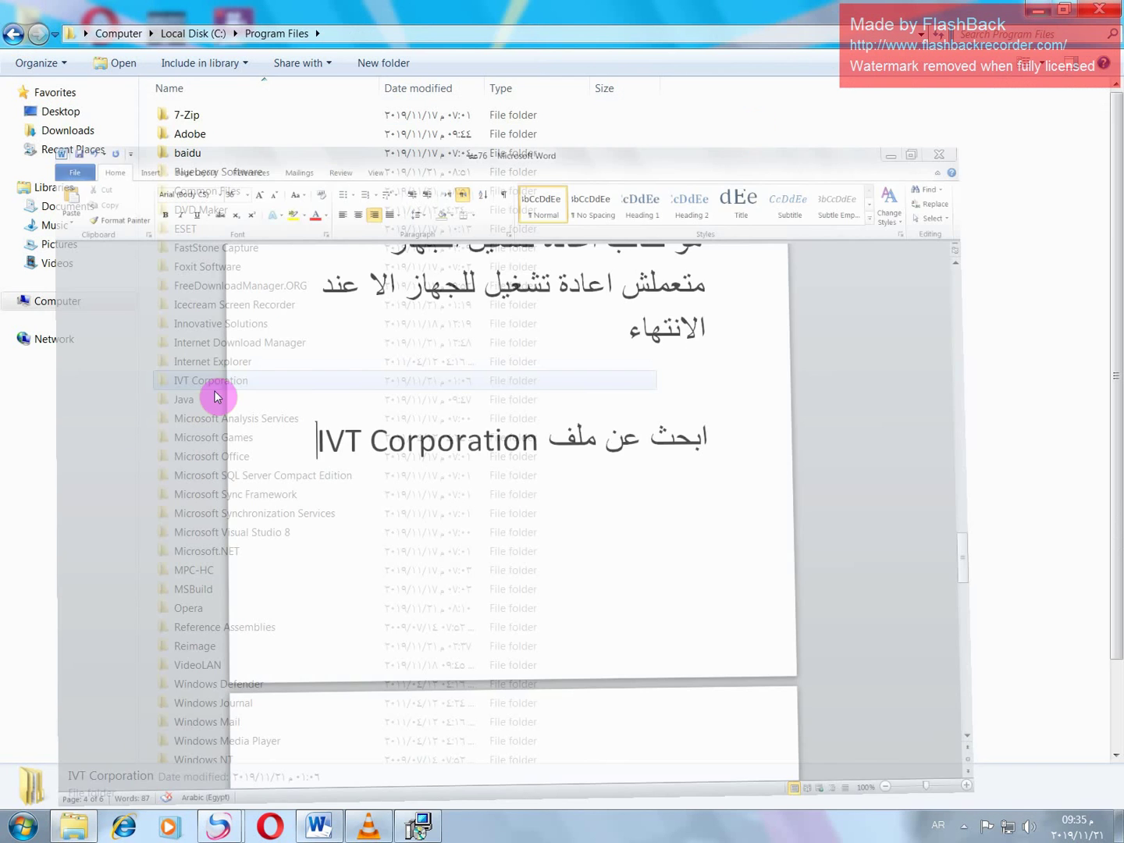
pyautogui.doubleClick(177, 382)
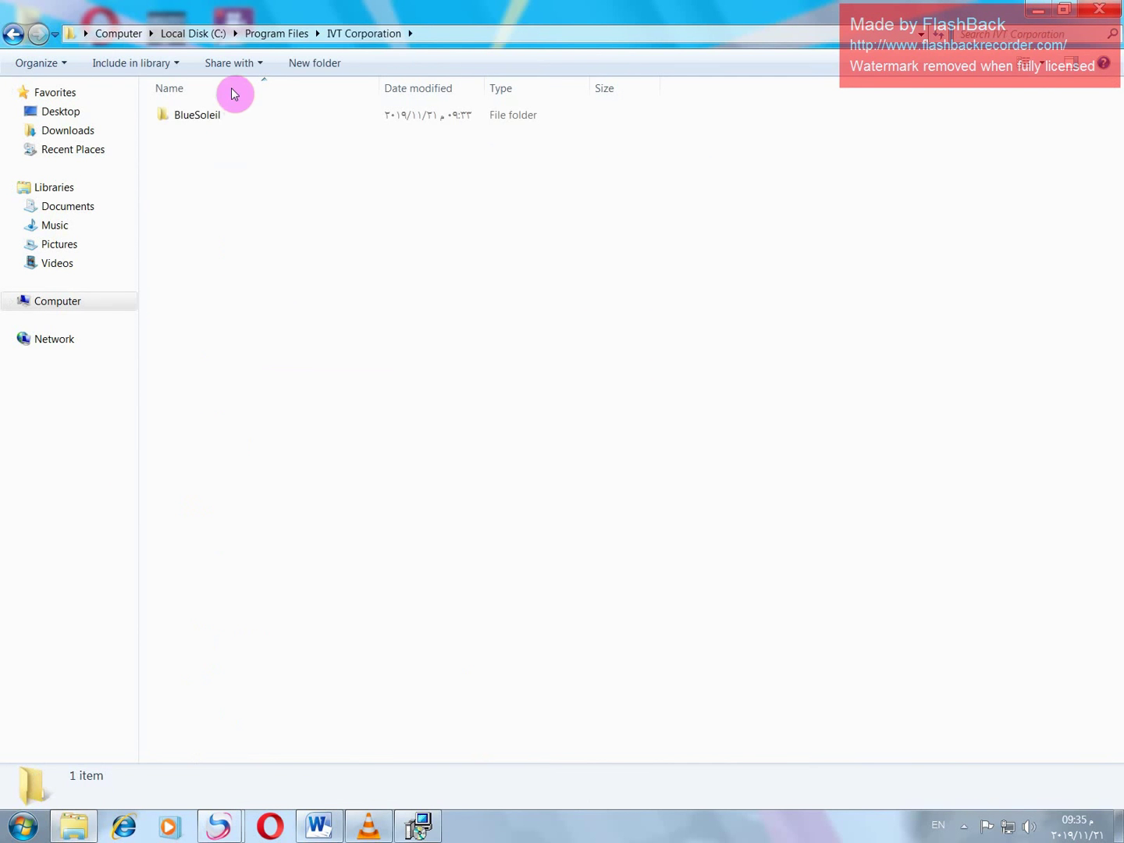
pyautogui.doubleClick(211, 112)
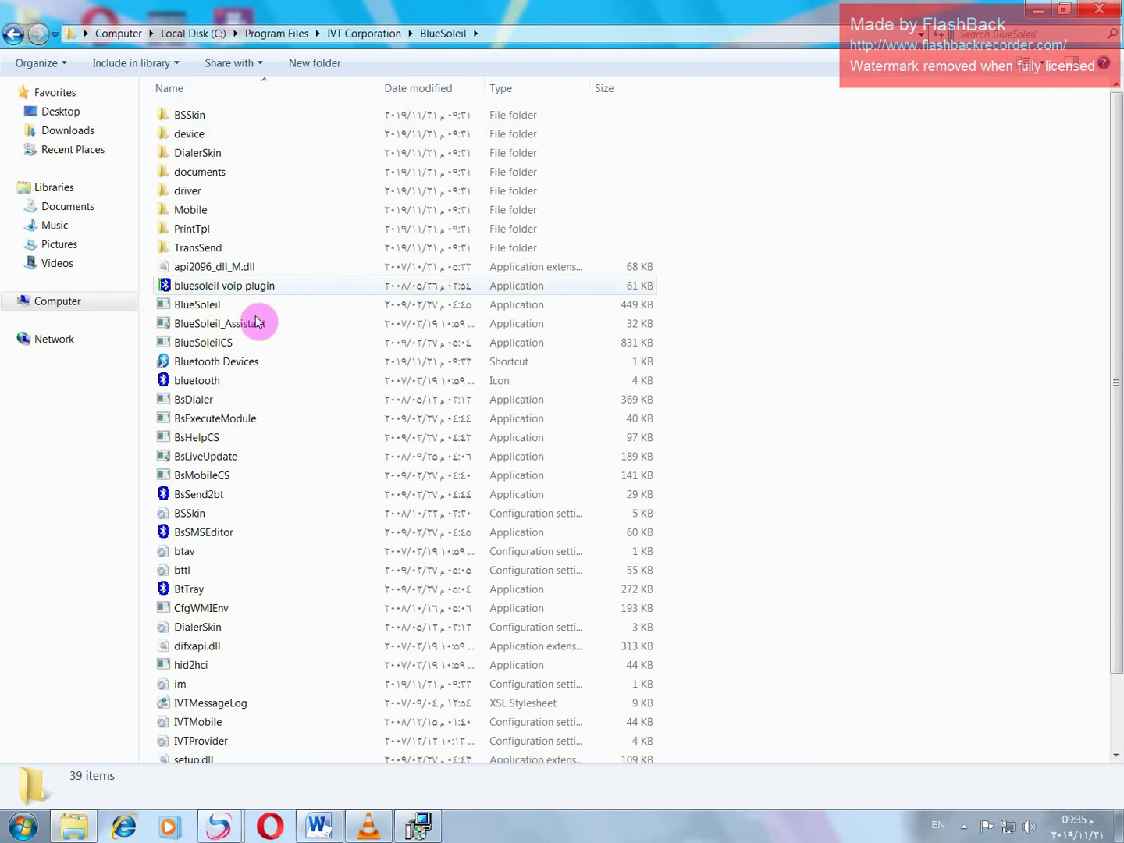
# - Launch the BlueSoleil application from its folder to view the main window, and close it again
pyautogui.click(232, 304)
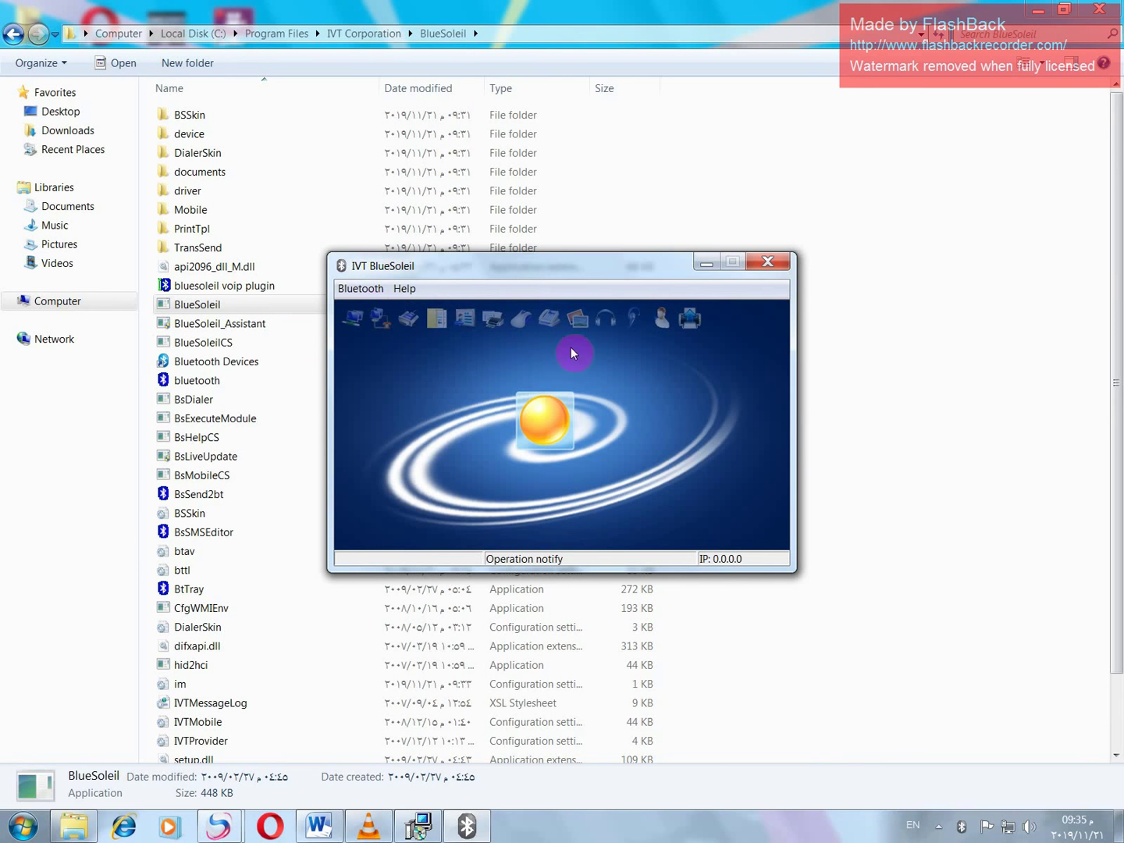
pyautogui.click(373, 297)
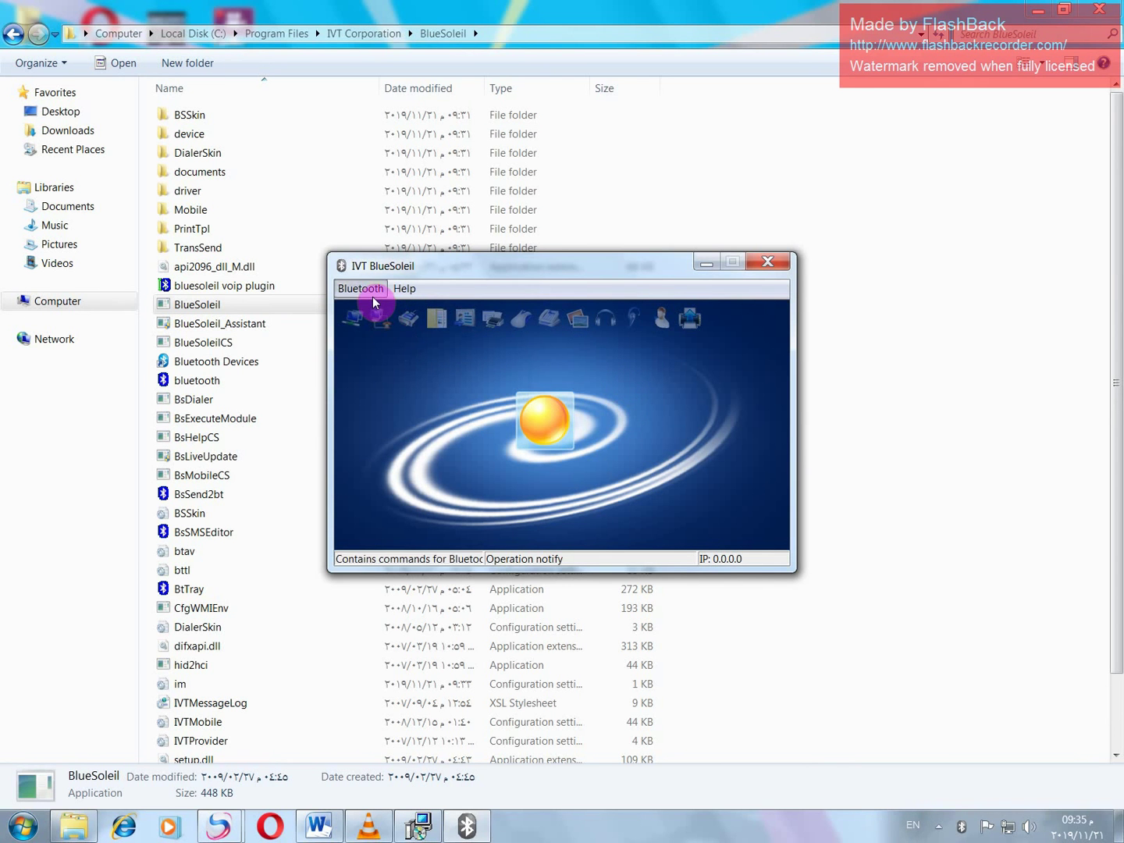
pyautogui.click(763, 267)
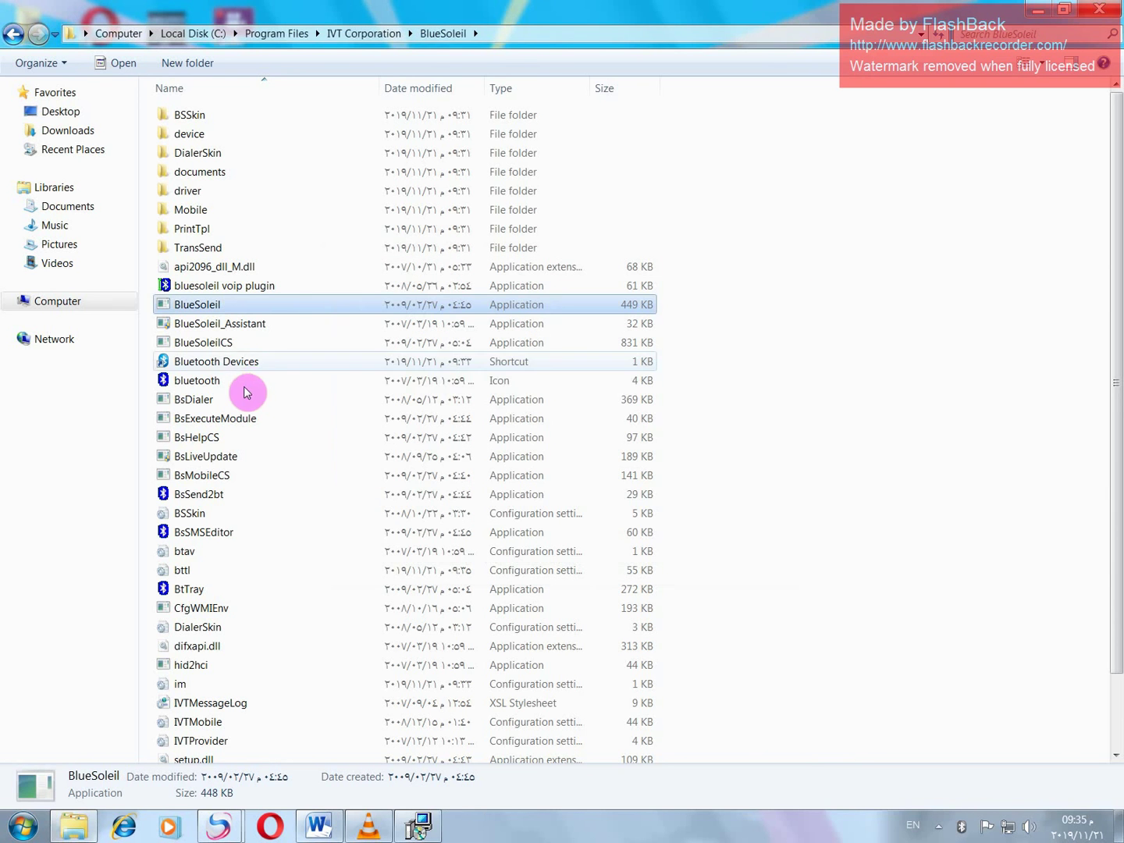
# - Open Bluetooth Places through the Bluetooth Devices shortcut in the BlueSoleil folder
pyautogui.click(224, 363)
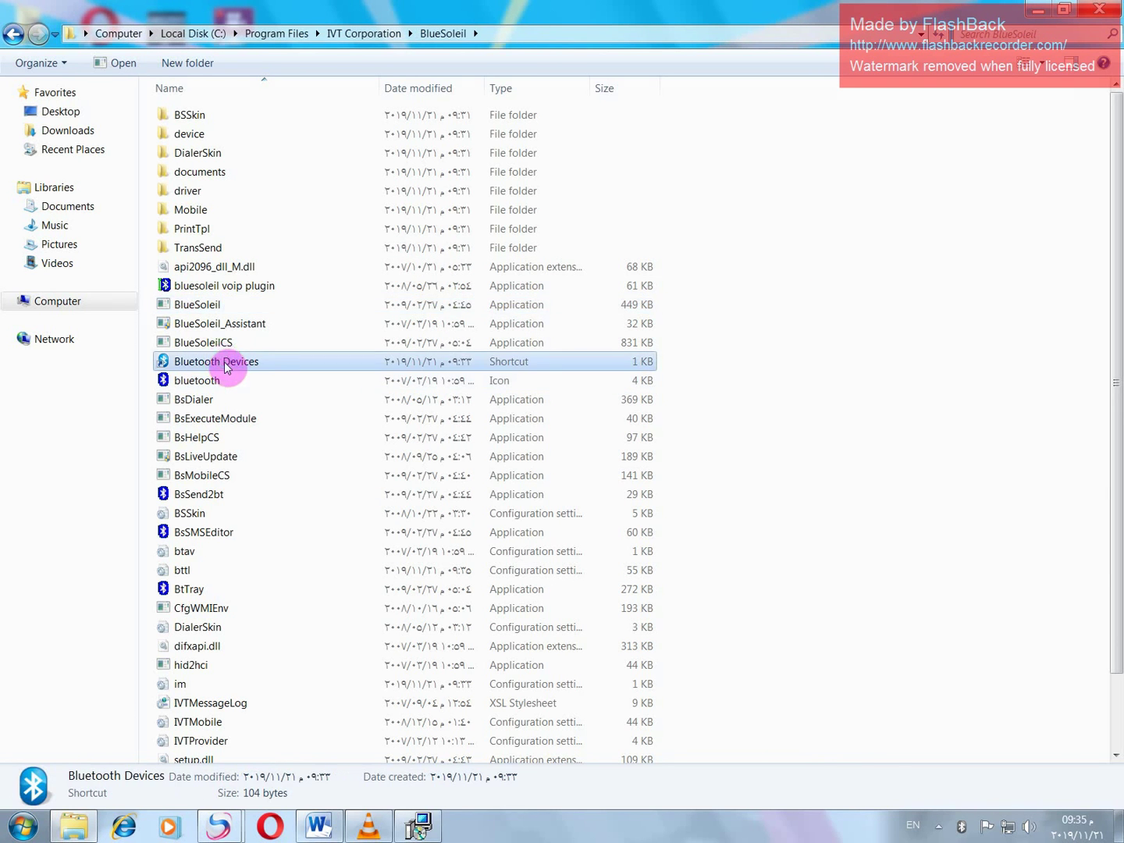
pyautogui.doubleClick(224, 361)
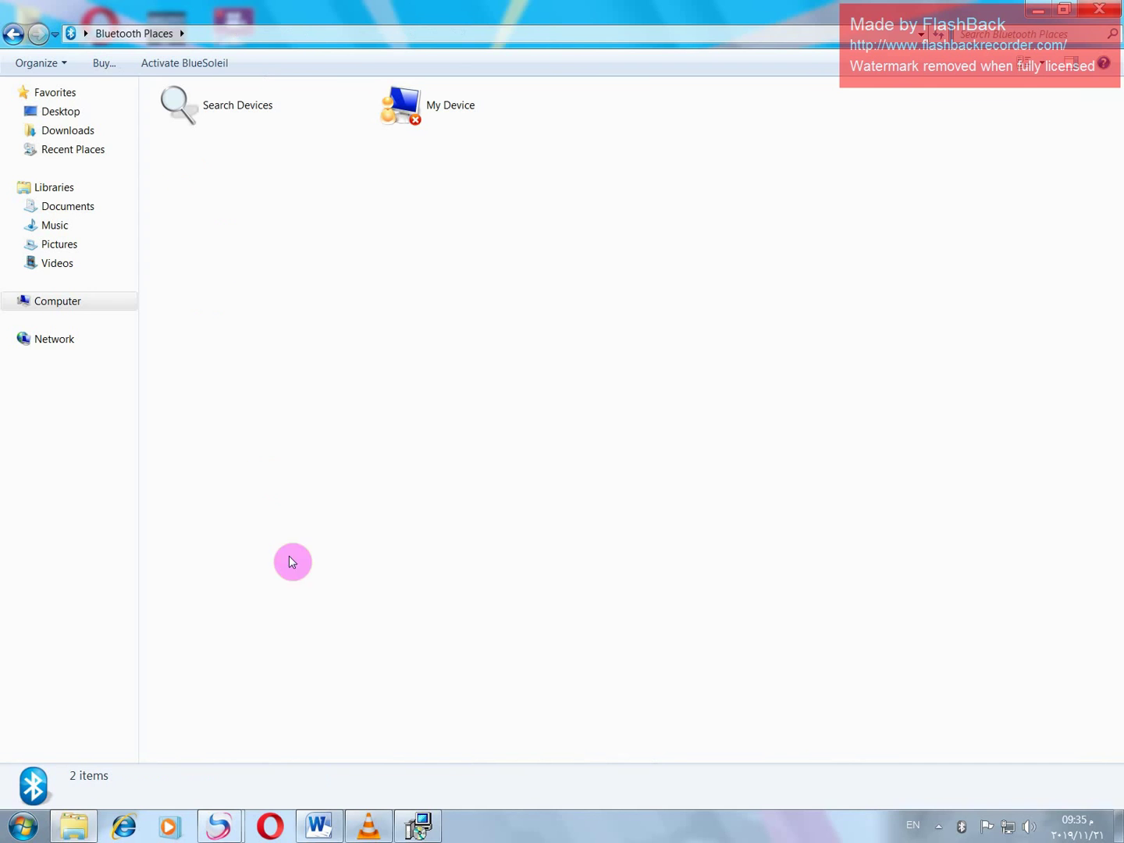
# - Review the beginning of the Word notes, highlight the second item about running IVT BlueSoleil, and return to Bluetooth Places
pyautogui.click(320, 829)
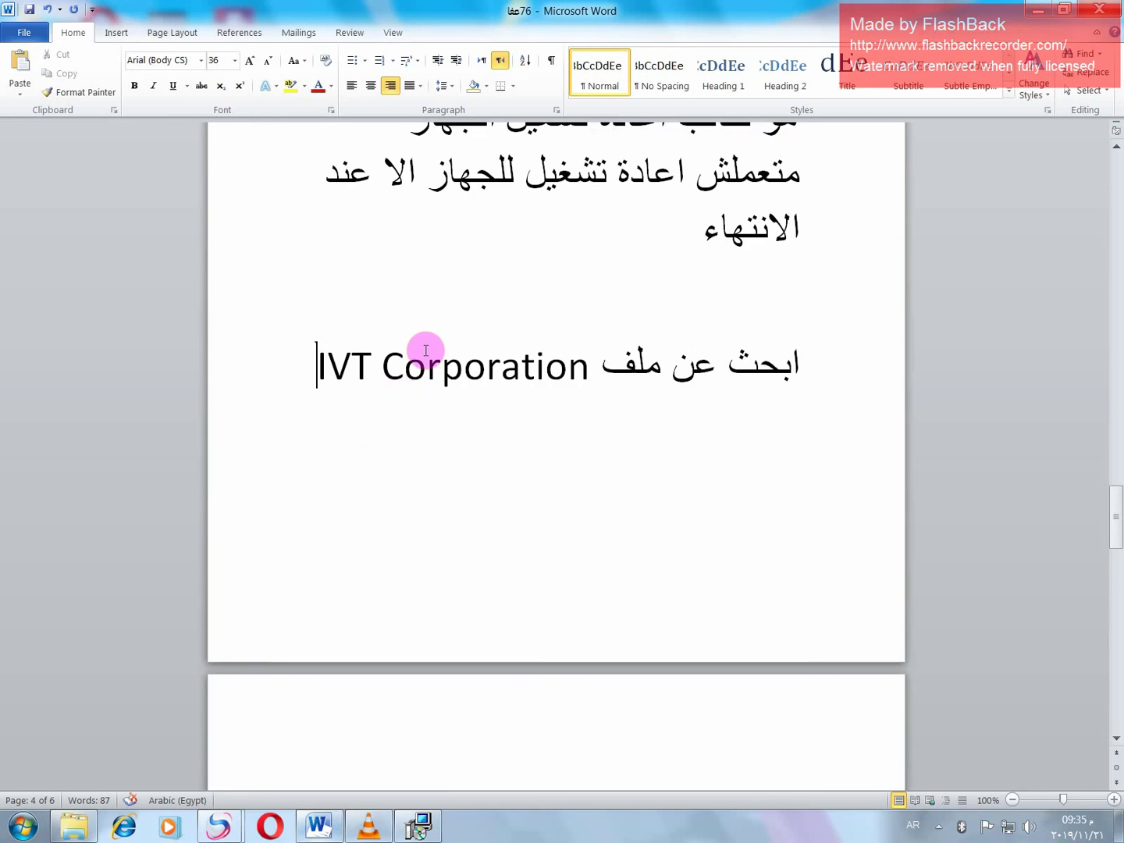
pyautogui.scroll(10, 427, 349)
pyautogui.scroll(20, 426, 349)
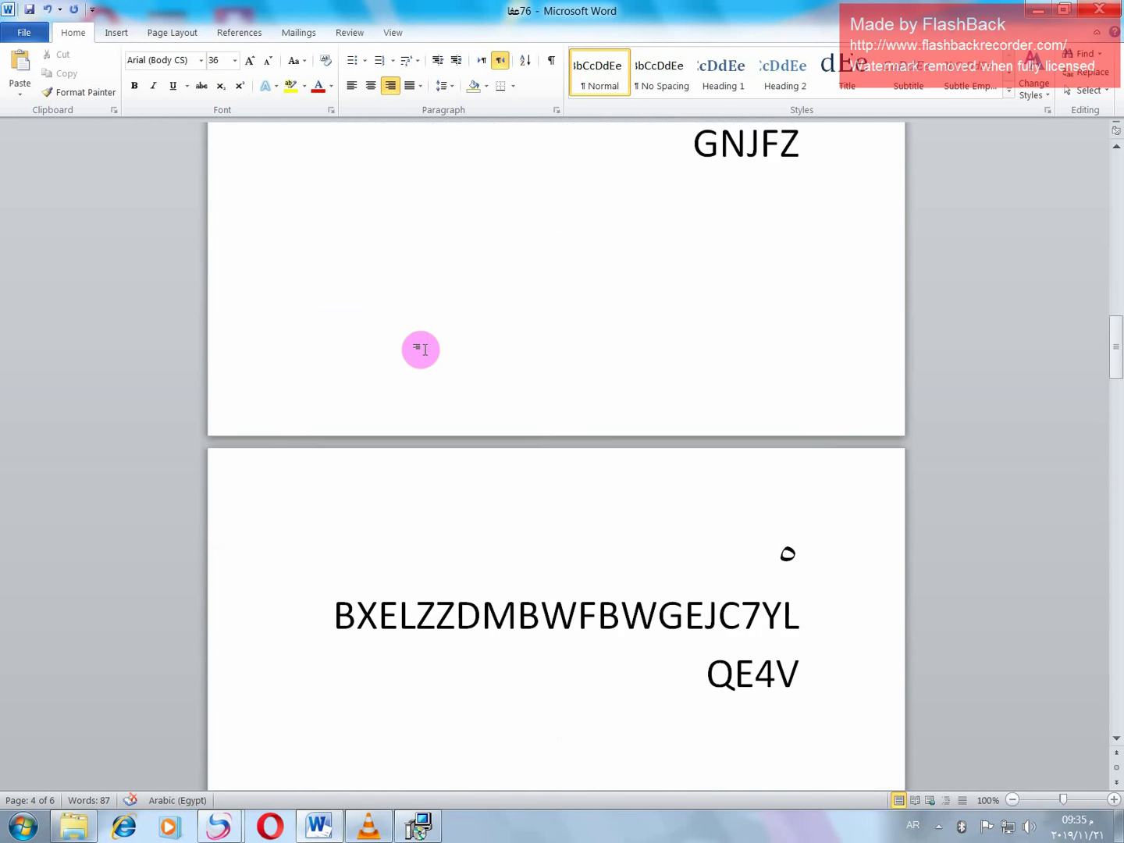
pyautogui.scroll(5, 421, 348)
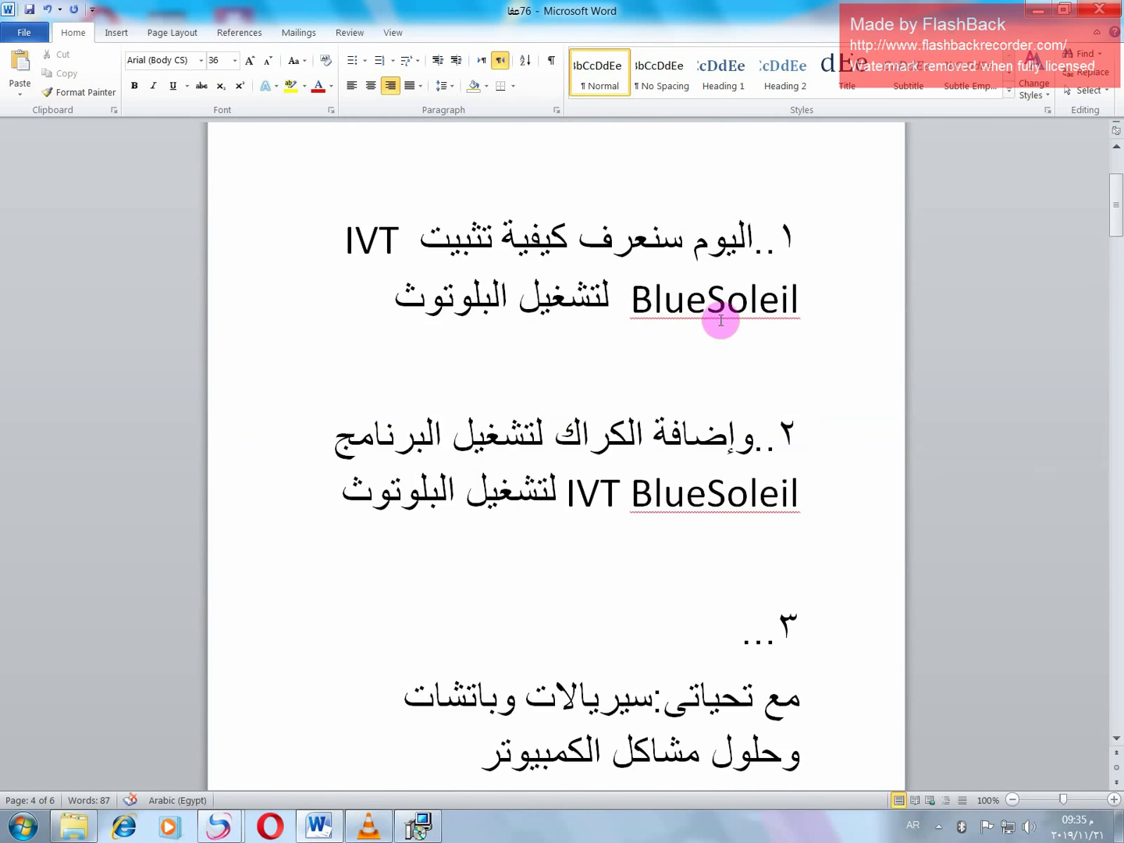
pyautogui.moveTo(796, 418); pyautogui.dragTo(339, 519)
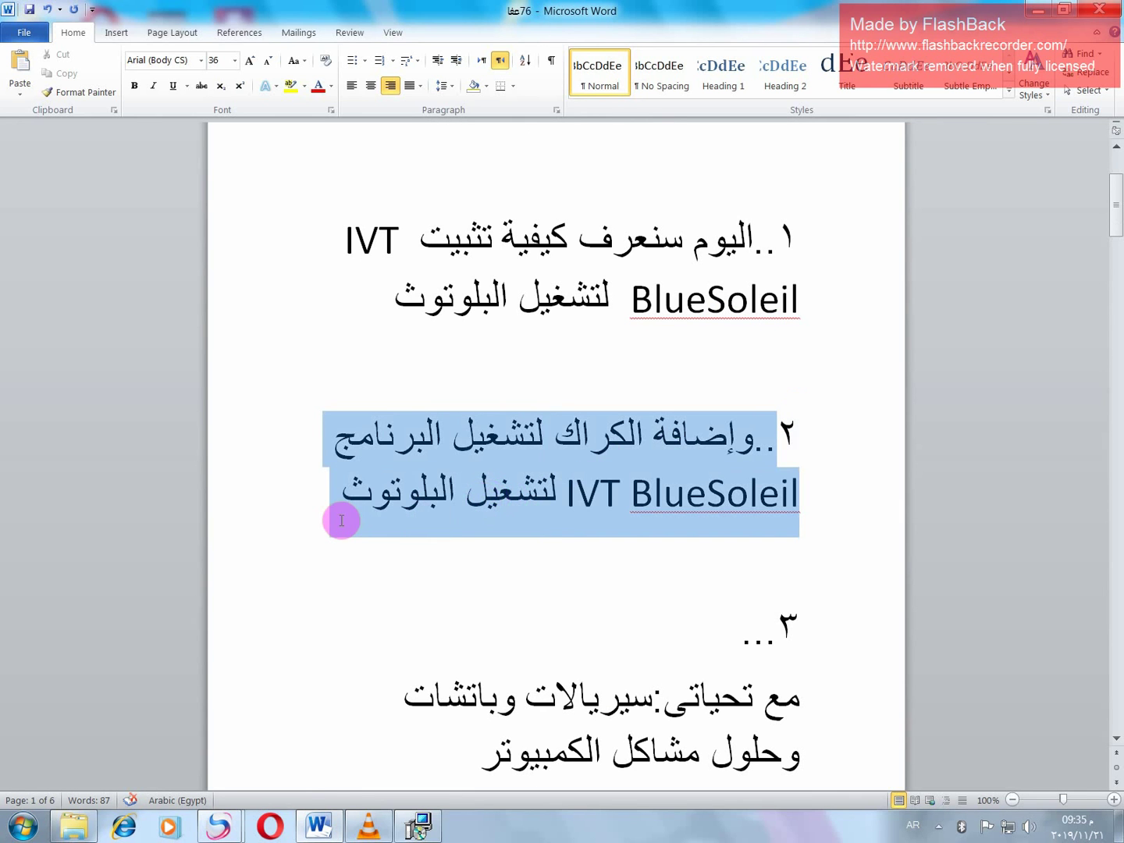
pyautogui.click(1036, 10)
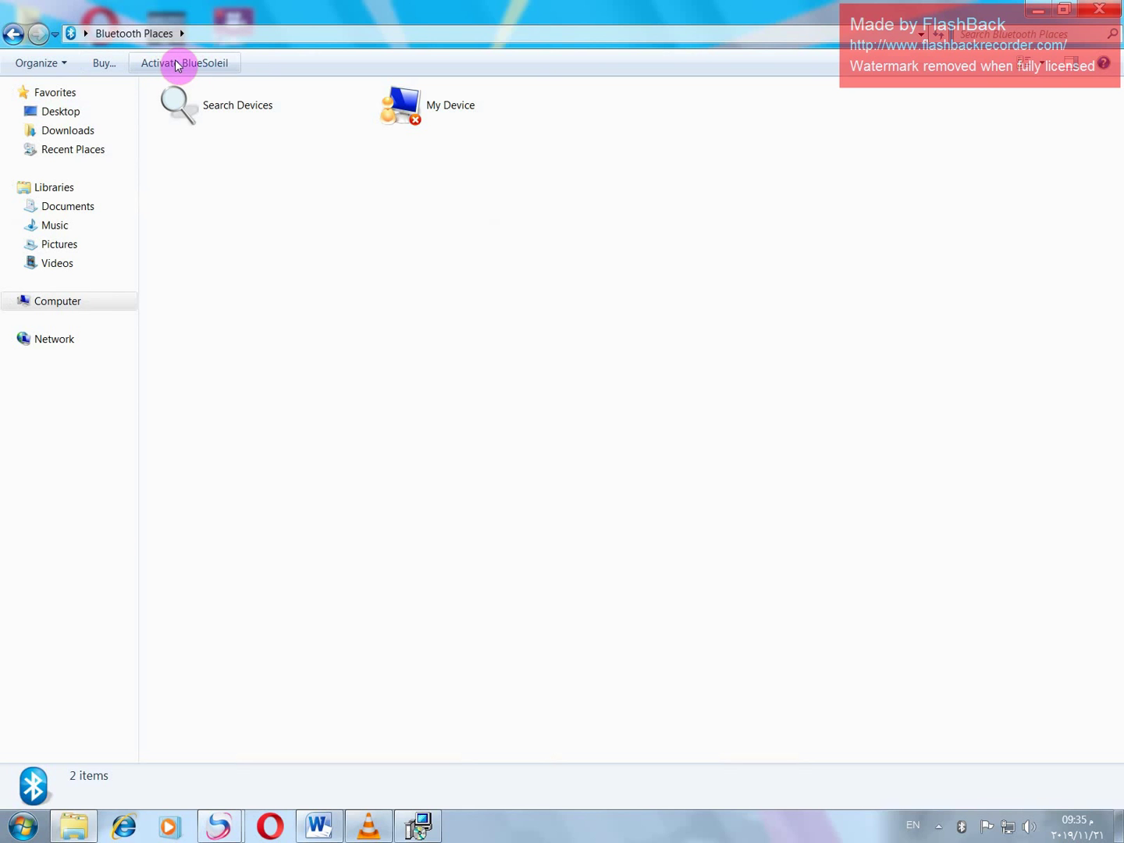
# - Open the BlueSoleil activation dialog and copy the first serial number listed in the Word notes
pyautogui.click(174, 62)
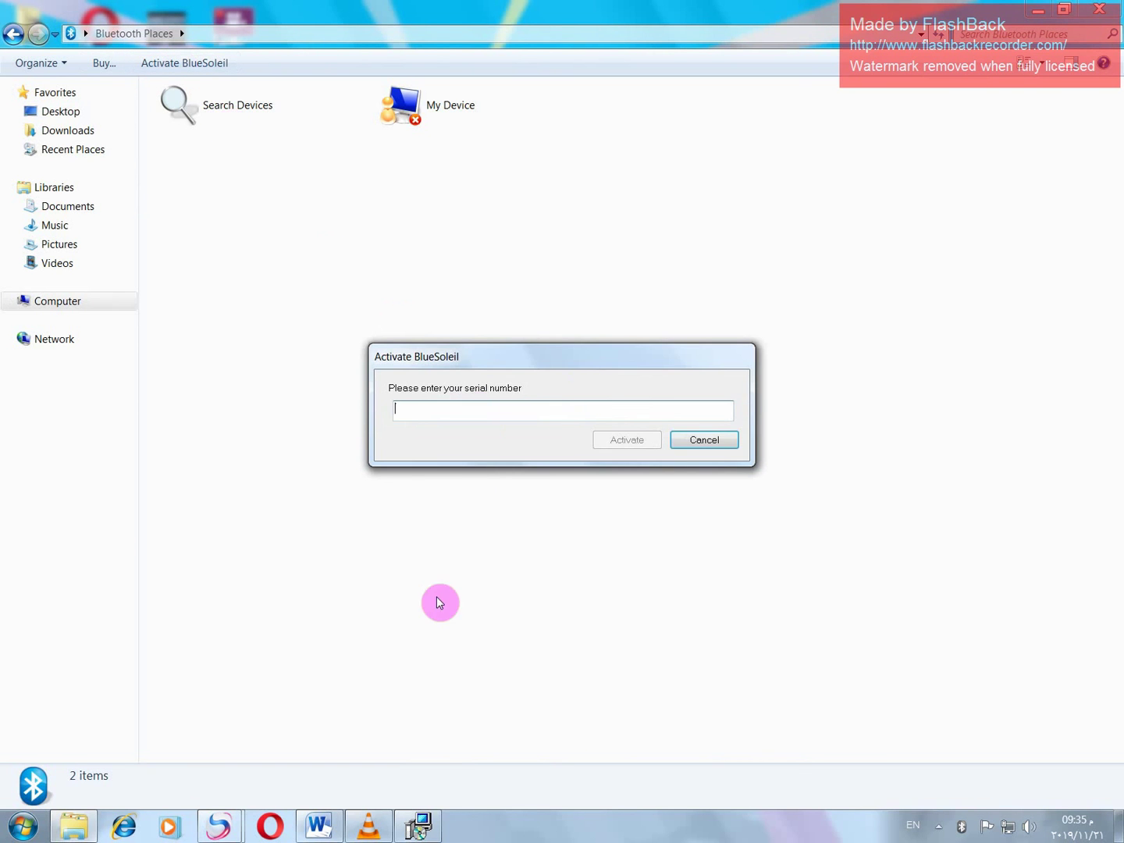
pyautogui.click(336, 831)
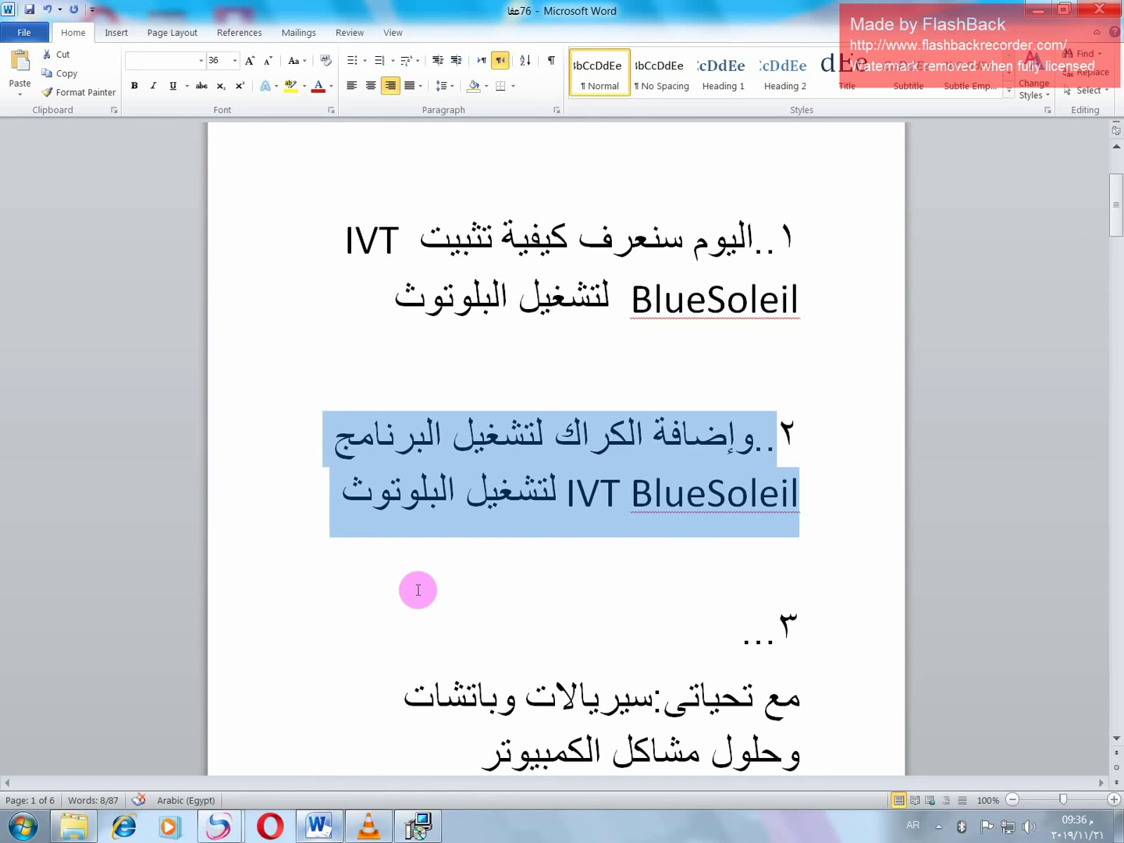
pyautogui.scroll(-3, 447, 575)
pyautogui.scroll(-6, 447, 575)
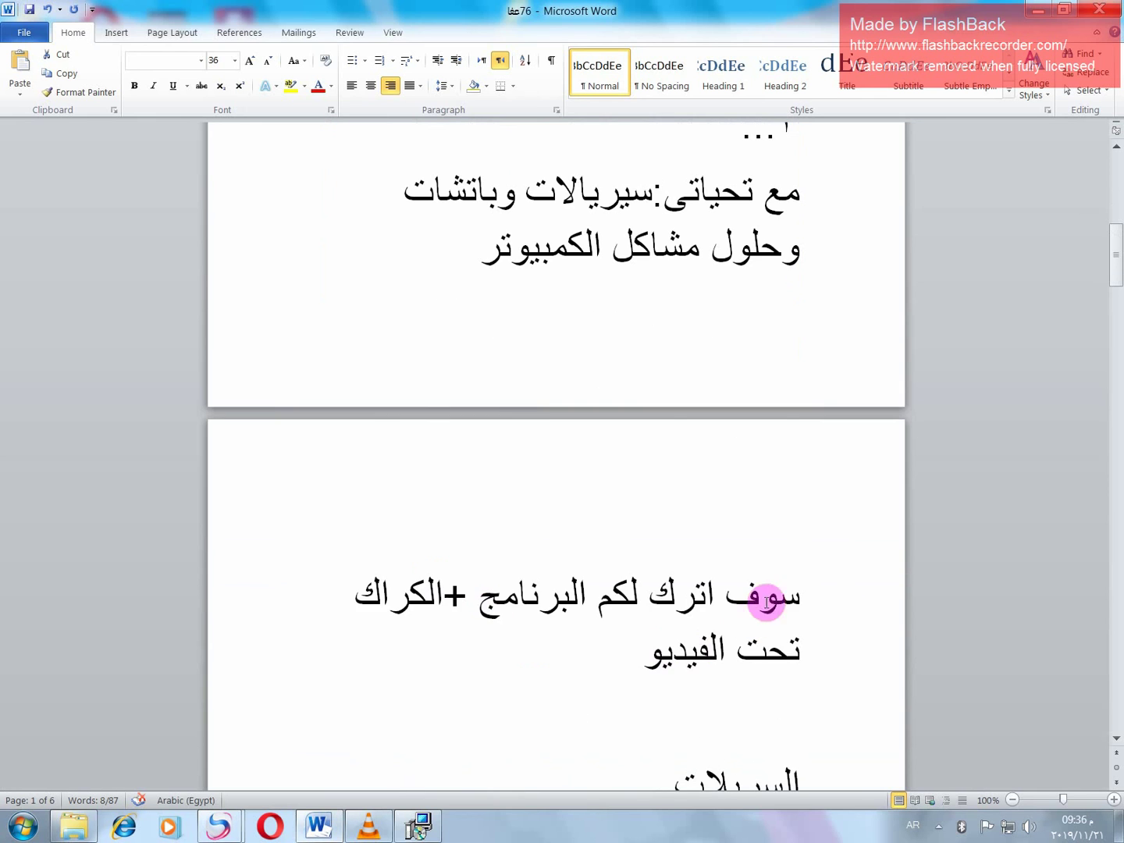
pyautogui.click(793, 600)
pyautogui.moveTo(605, 661); pyautogui.dragTo(605, 669)
pyautogui.scroll(-8, 605, 669)
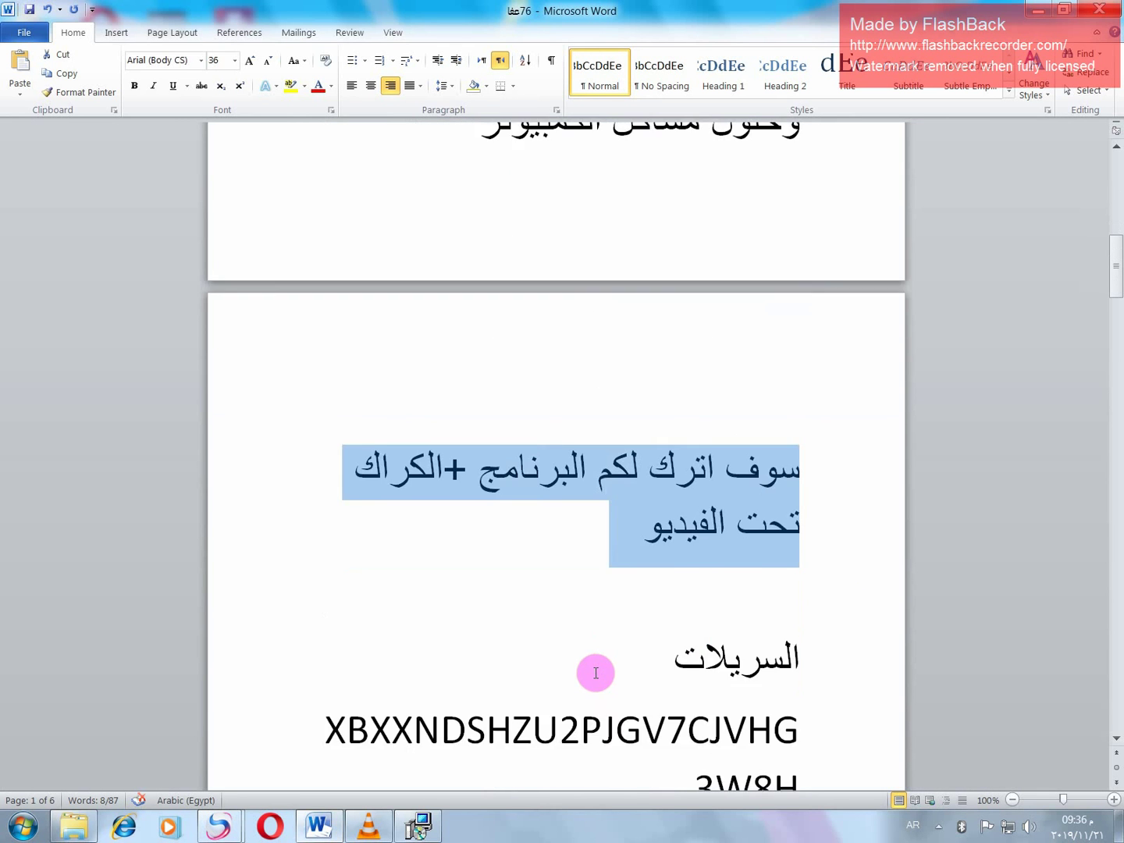
pyautogui.scroll(-1, 629, 632)
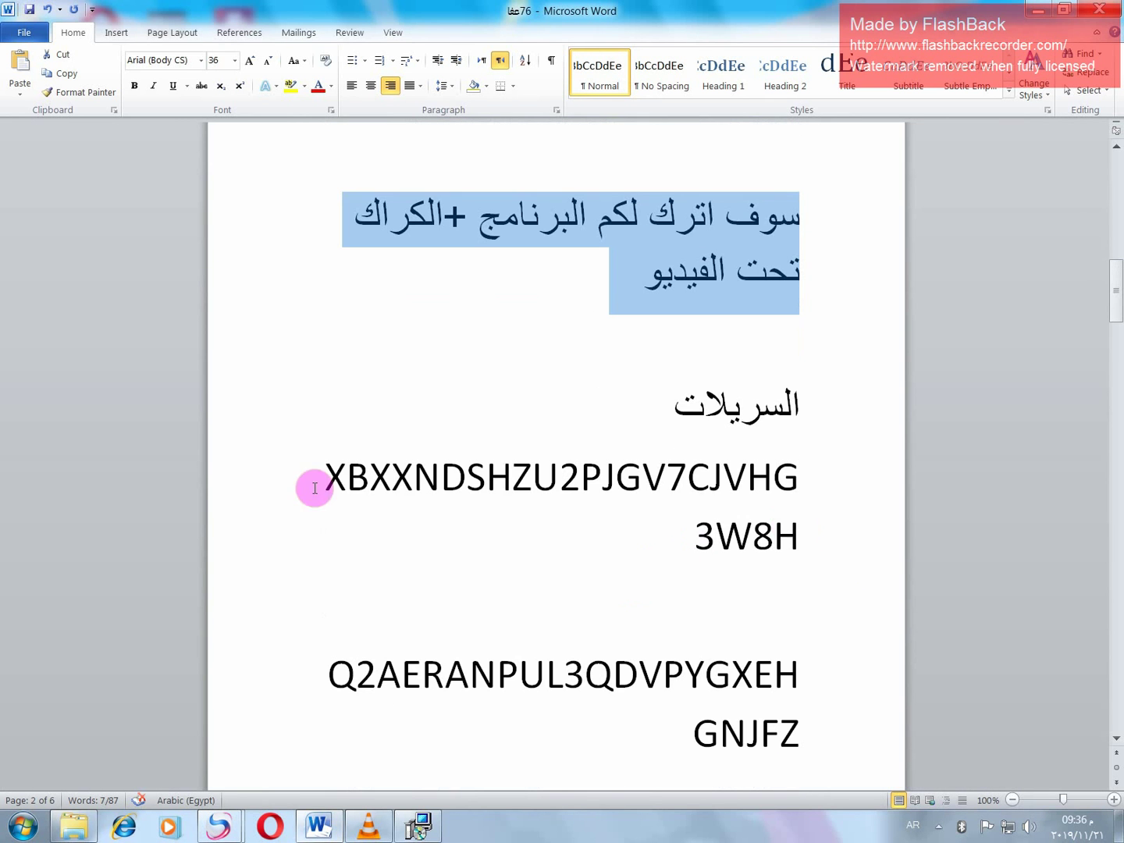
pyautogui.moveTo(335, 489); pyautogui.dragTo(837, 578)
pyautogui.rightClick(740, 510)
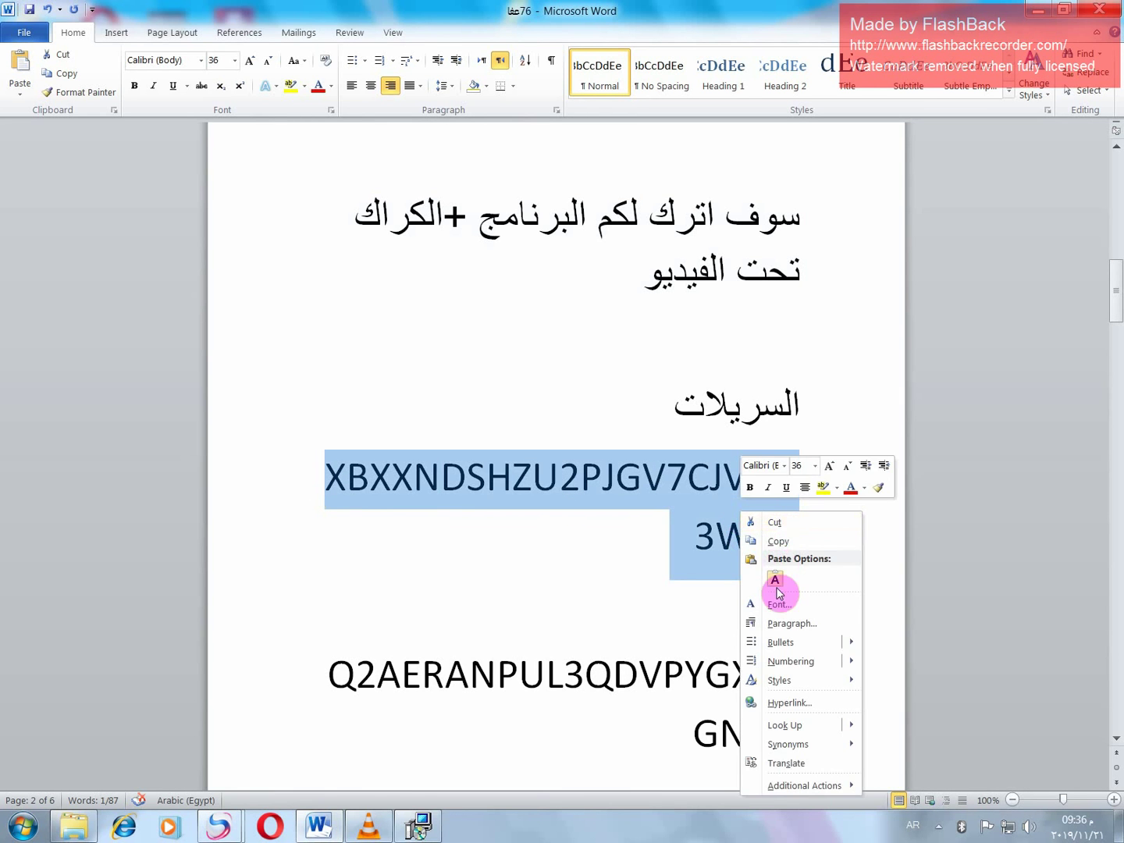
pyautogui.click(777, 545)
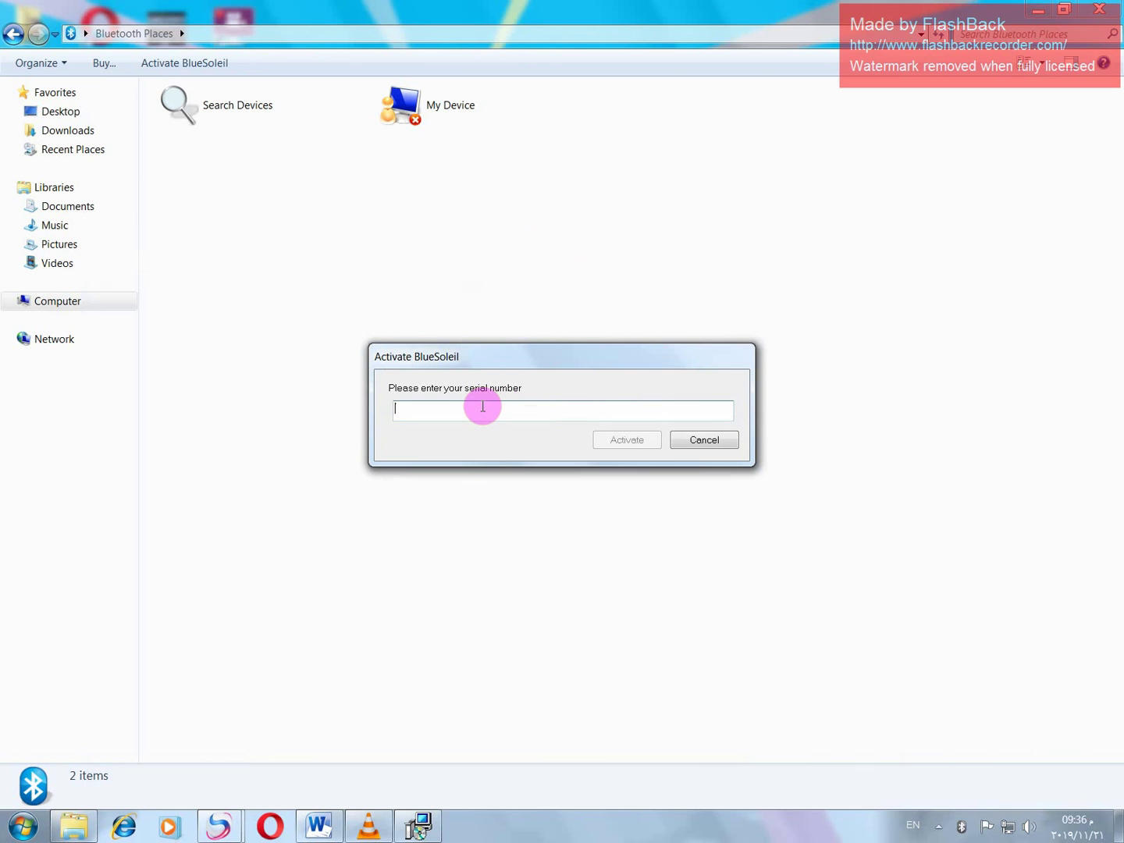
# - Paste the copied serial number into the activation dialog and start the BlueSoleil activation
pyautogui.rightClick(482, 406)
pyautogui.click(530, 473)
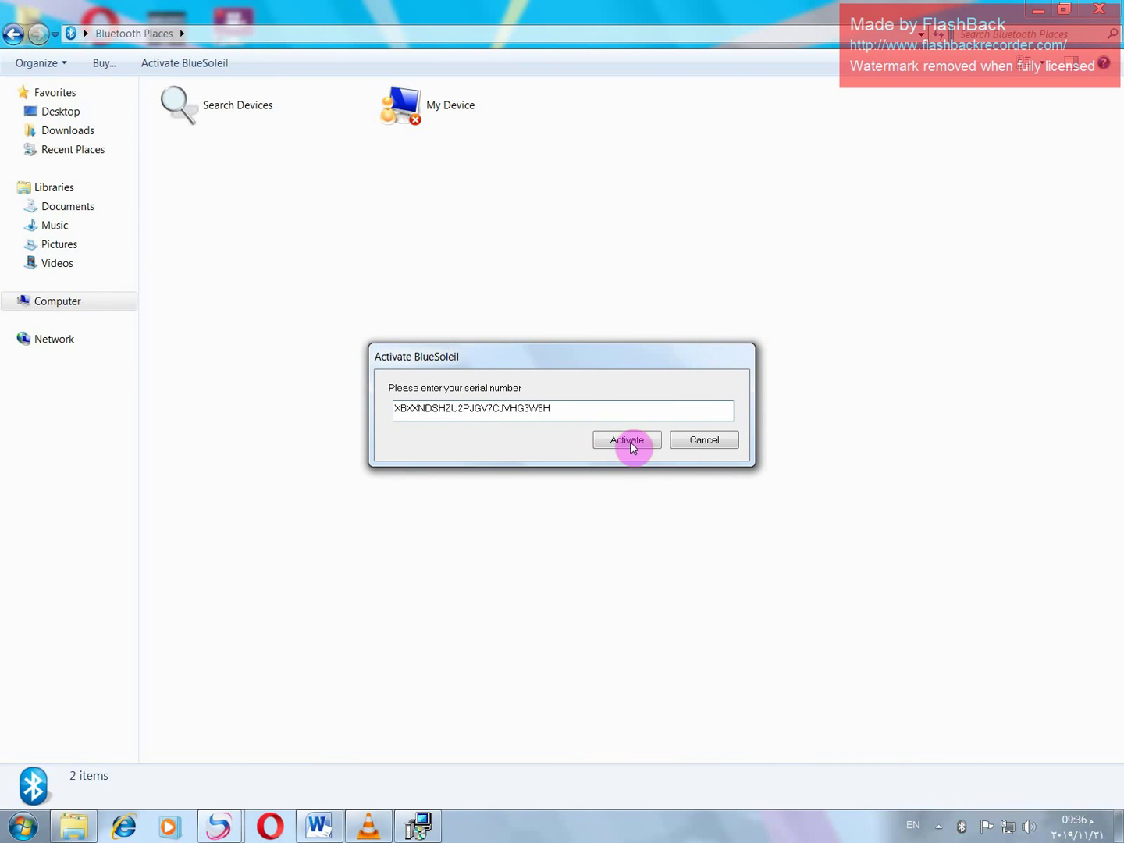
pyautogui.click(630, 442)
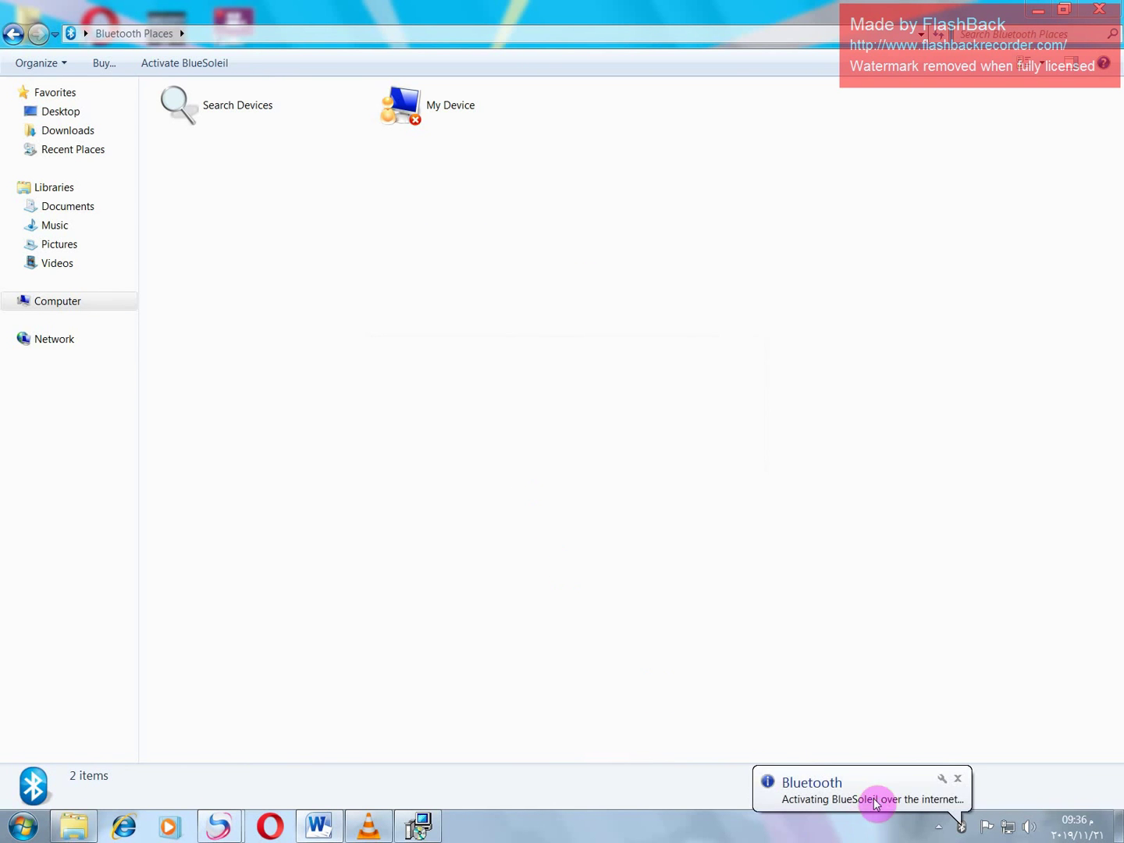
# - Add the text "كدا" on a new line below the IVT Corporation line in the Word notes, and dismiss the BlueSoleil warning
pyautogui.click(418, 826)
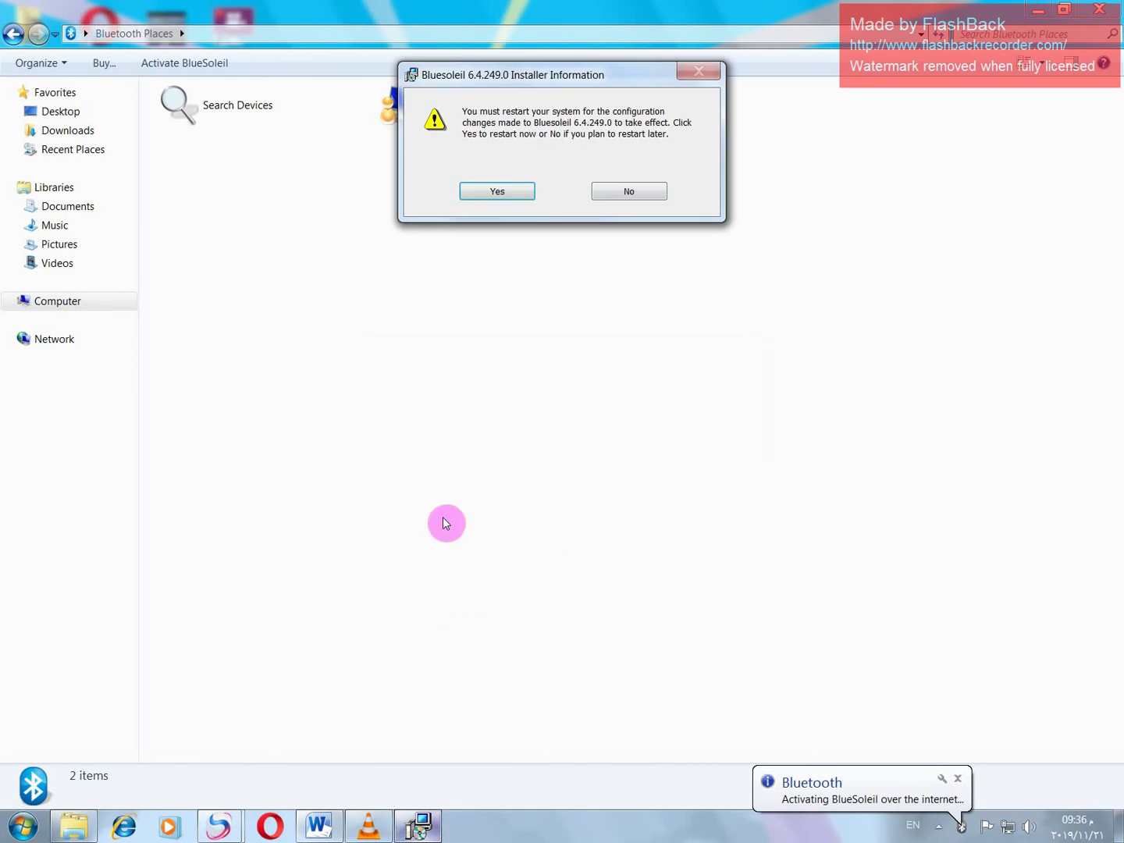
pyautogui.click(321, 825)
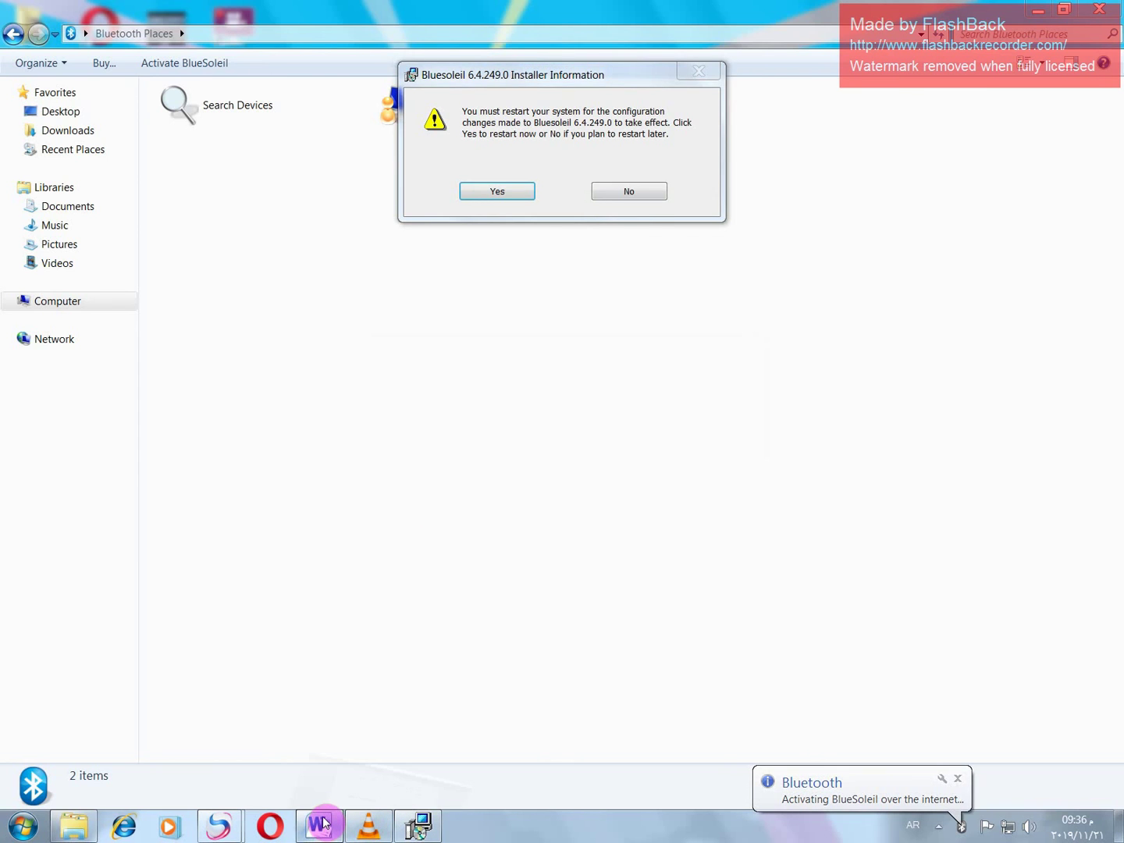
pyautogui.scroll(-10, 351, 685)
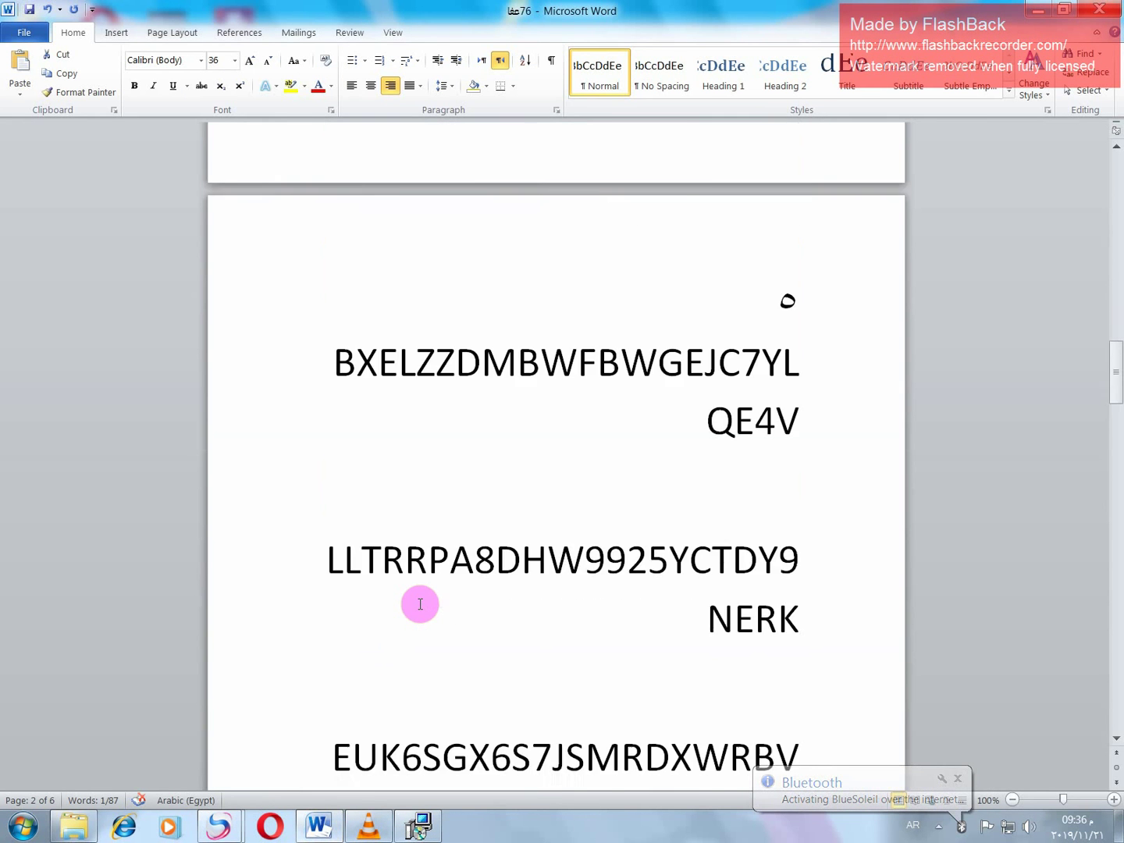
pyautogui.scroll(-20, 419, 605)
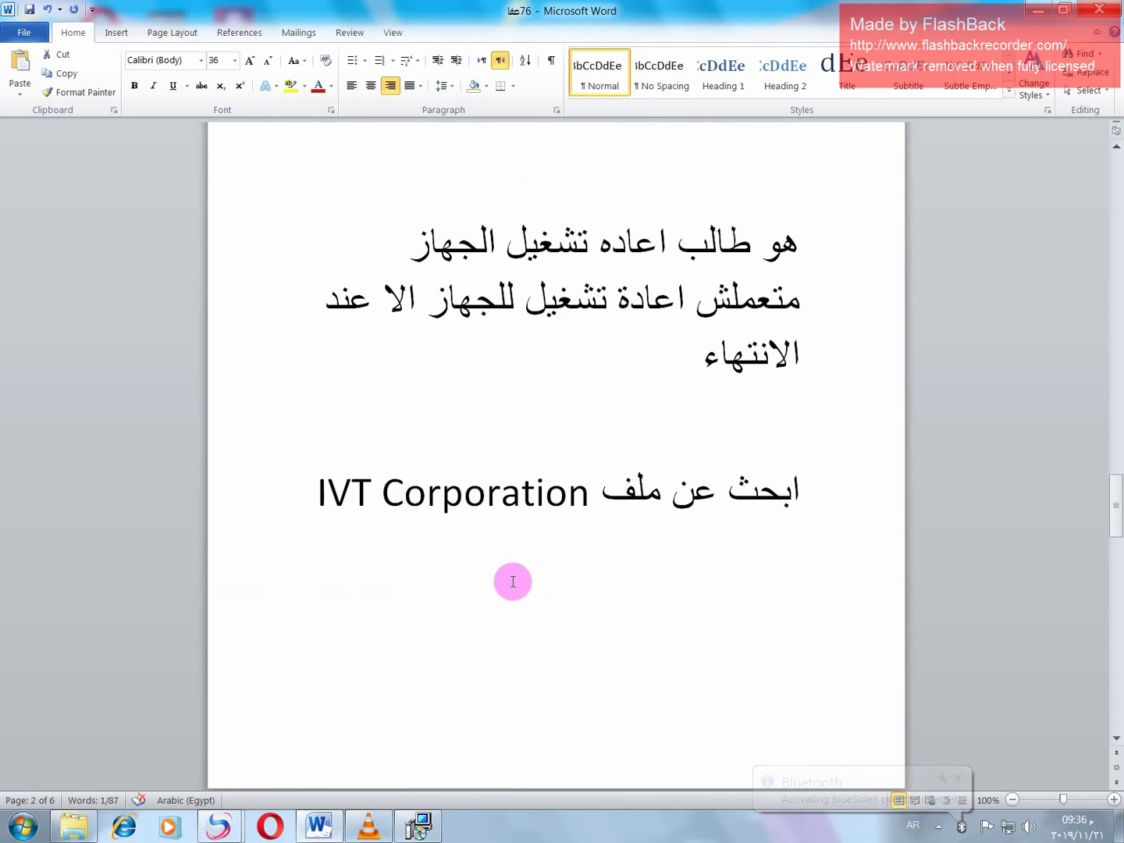
pyautogui.scroll(-3, 513, 581)
pyautogui.click(700, 440)
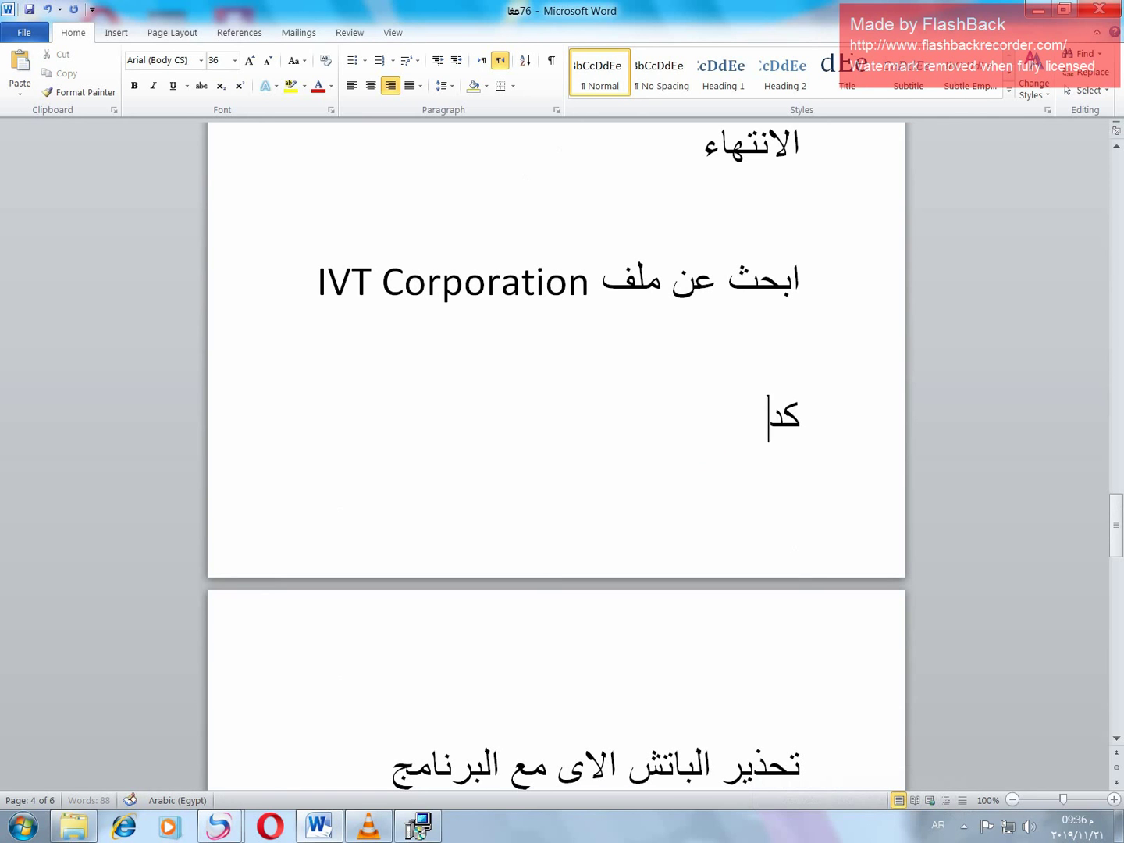
pyautogui.click(708, 444)
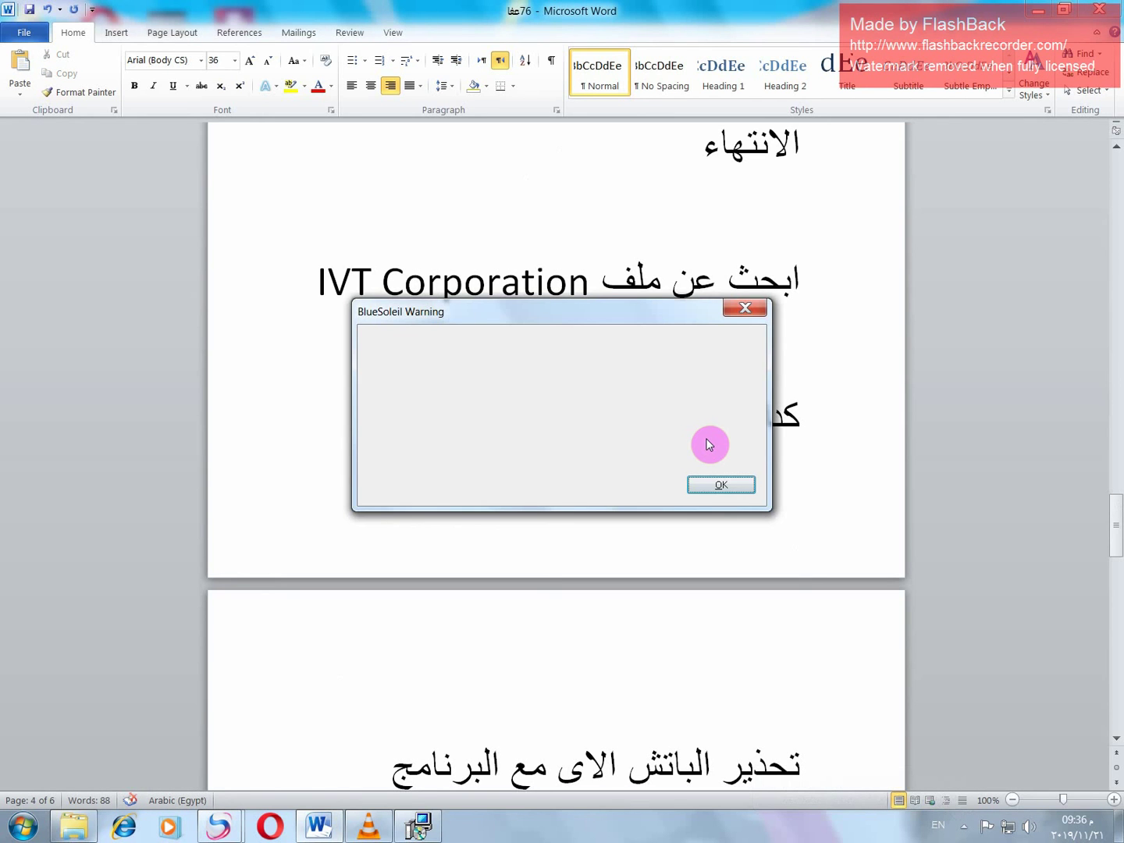
pyautogui.click(730, 488)
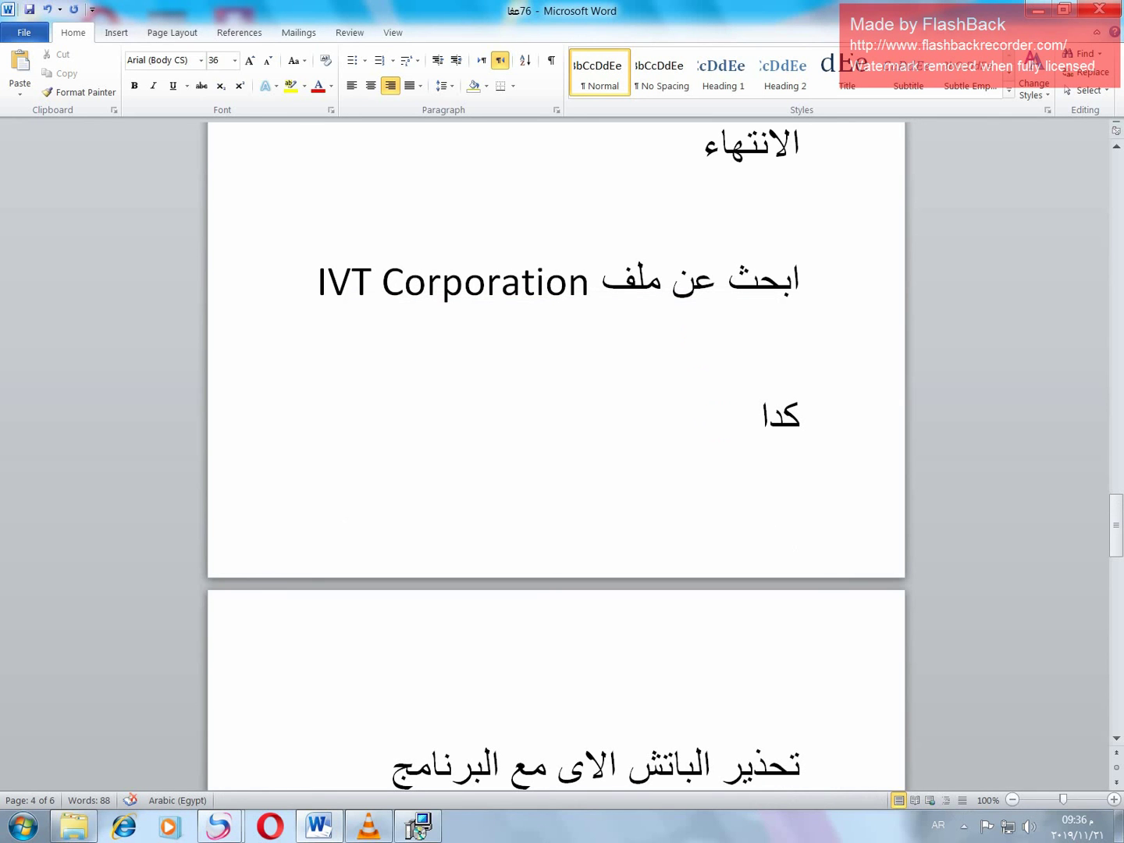